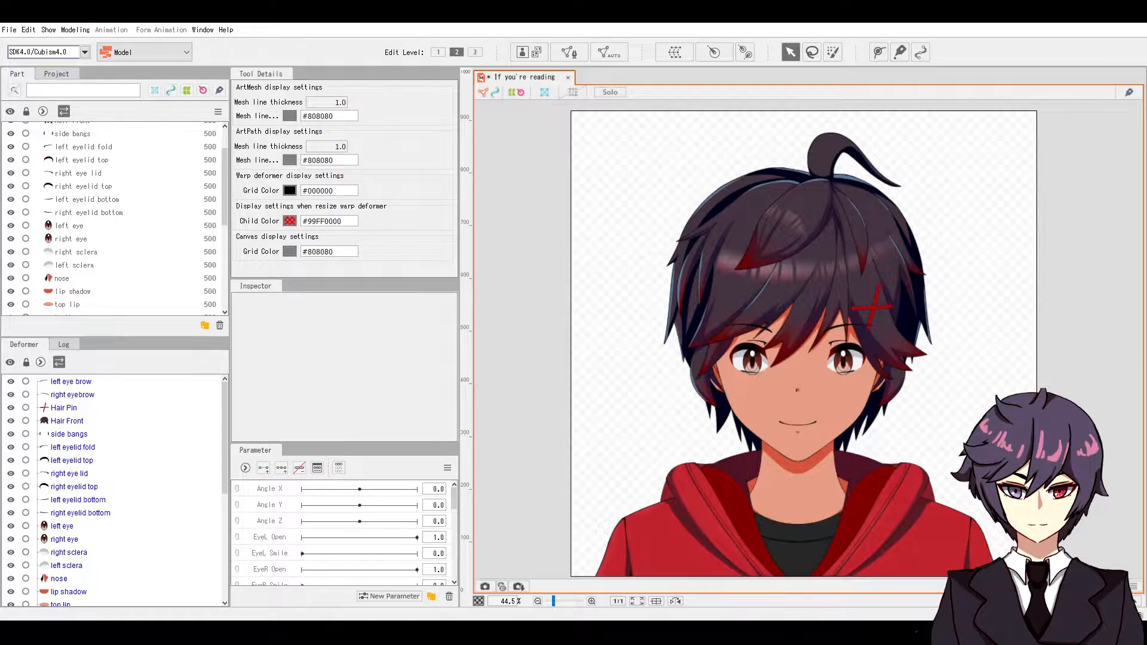
Step: Zoom the canvas in on the eye, then back out to about 178% so both eyes show
scroll(735, 289, "up", 8)
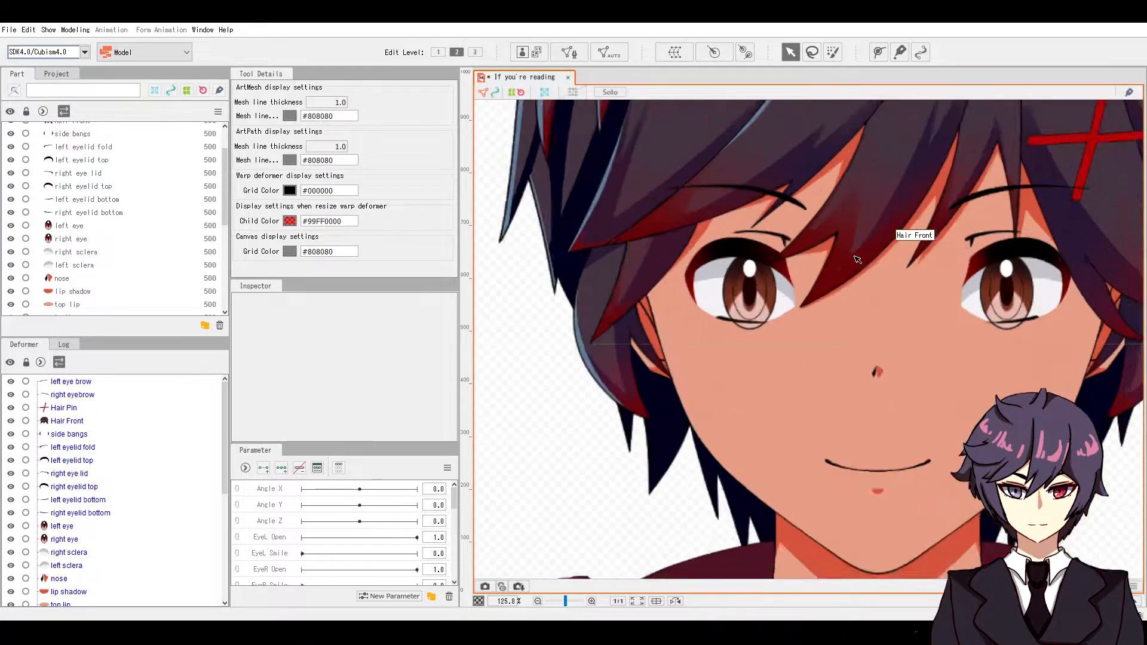
scroll(735, 289, "up", 2)
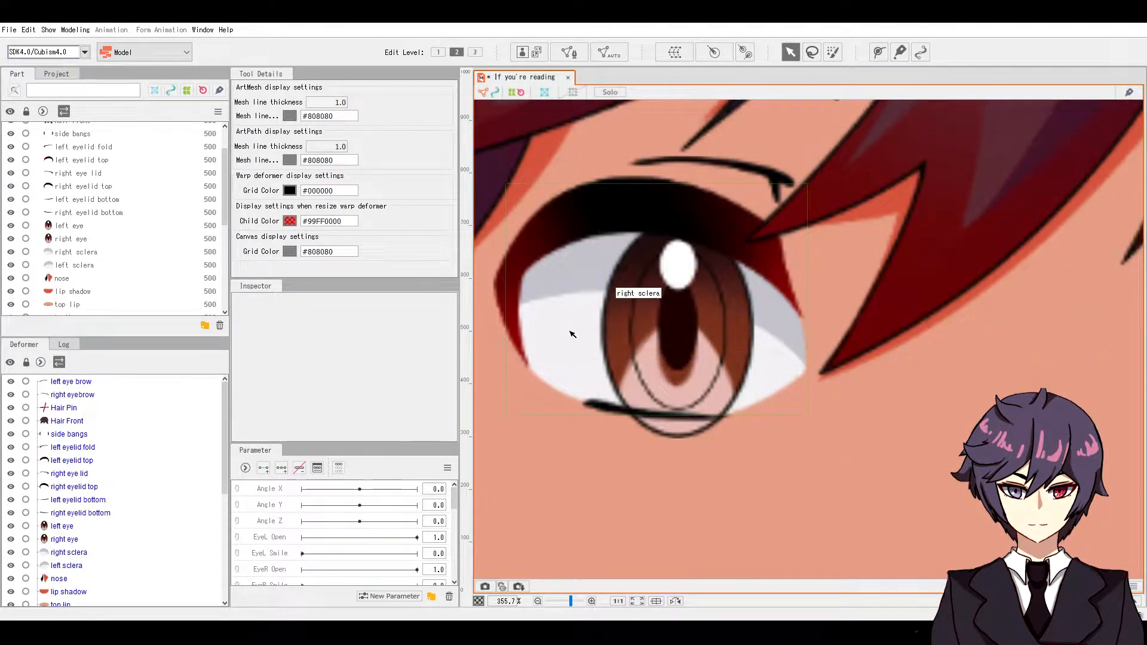
scroll(669, 295, "down", 2)
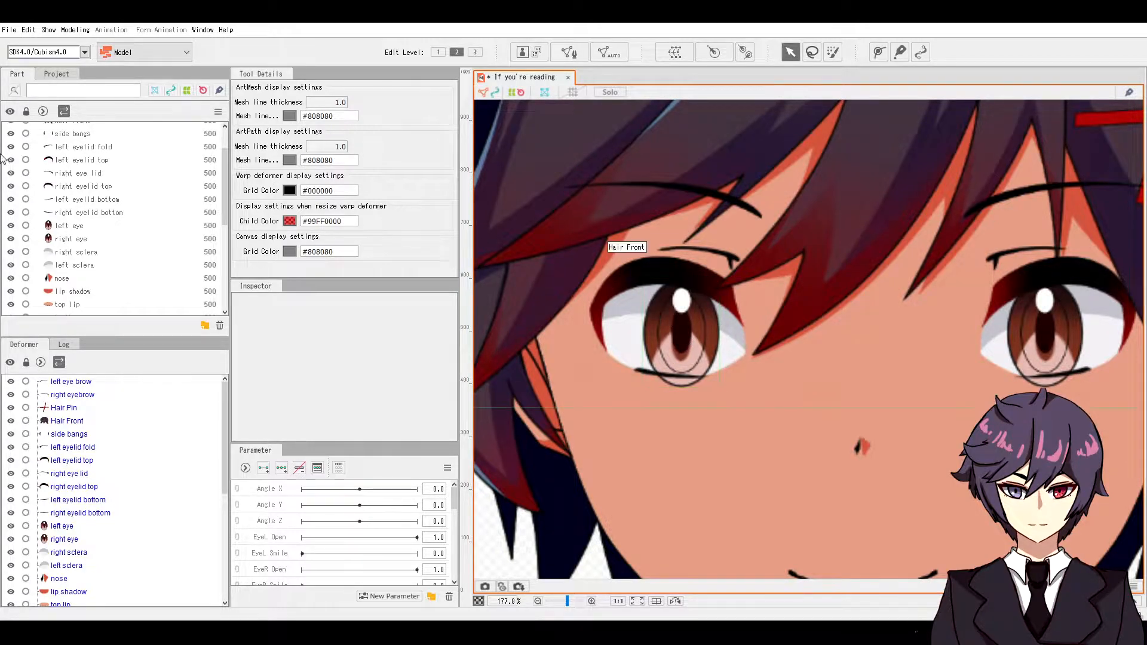
Step: Paste the right sclera's ID ArtMesh12 into the right eye's Clipping ID, then drag-test and undo
left_click(122, 254)
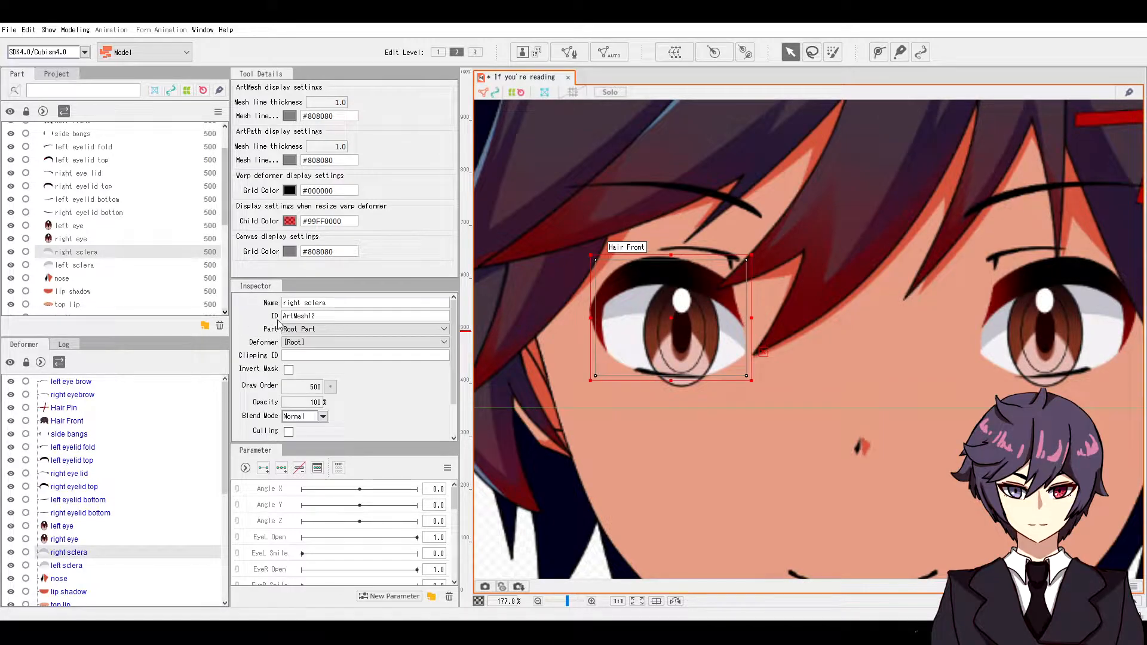
left_click_drag(323, 315, 267, 316)
right_click(294, 318)
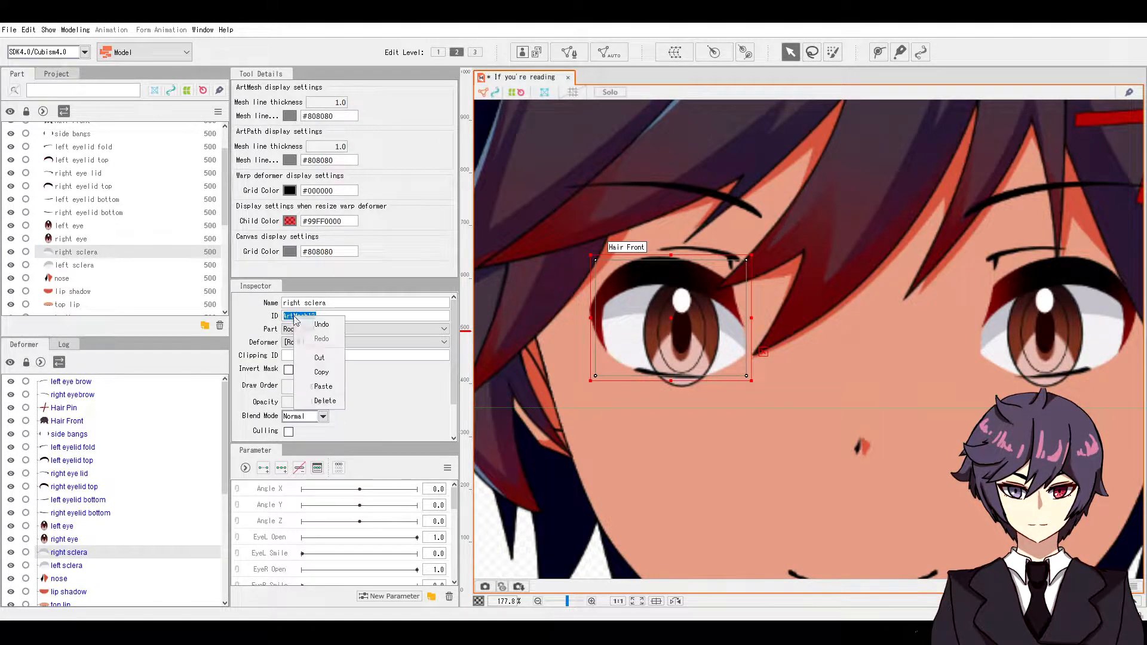
left_click(322, 371)
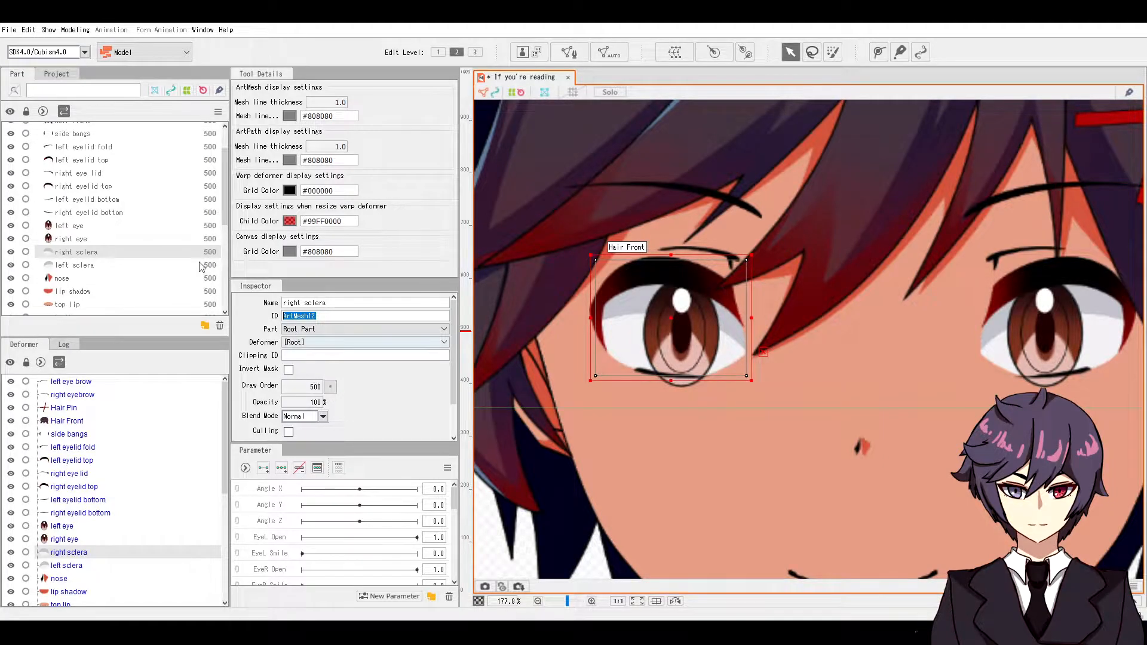
left_click(84, 240)
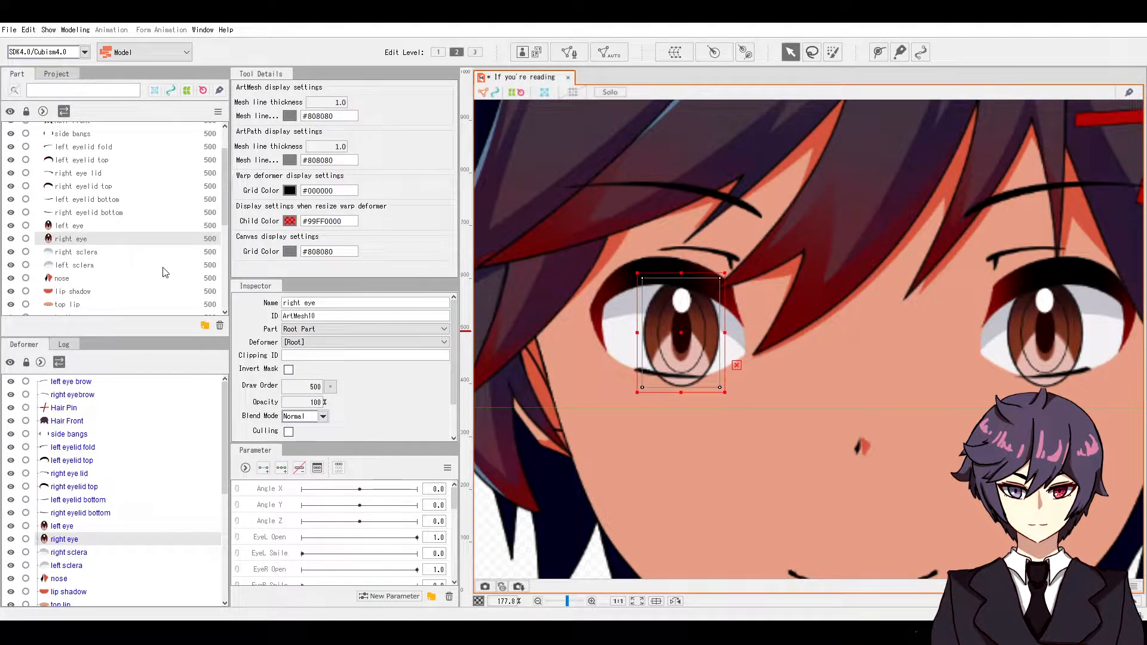
right_click(294, 357)
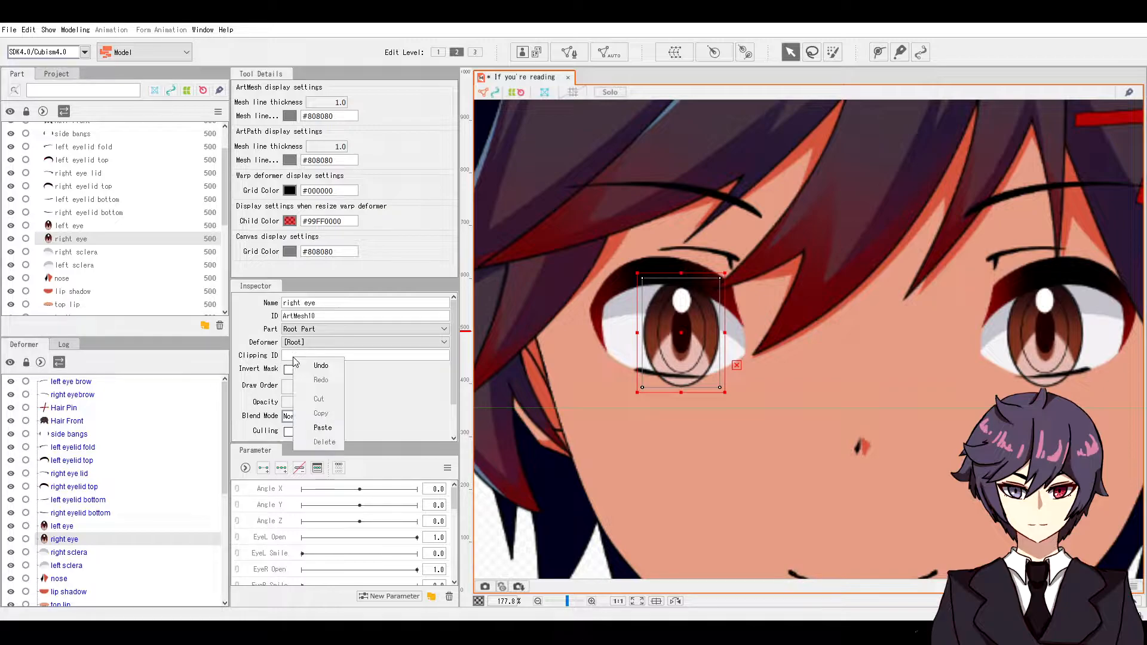
left_click(316, 395)
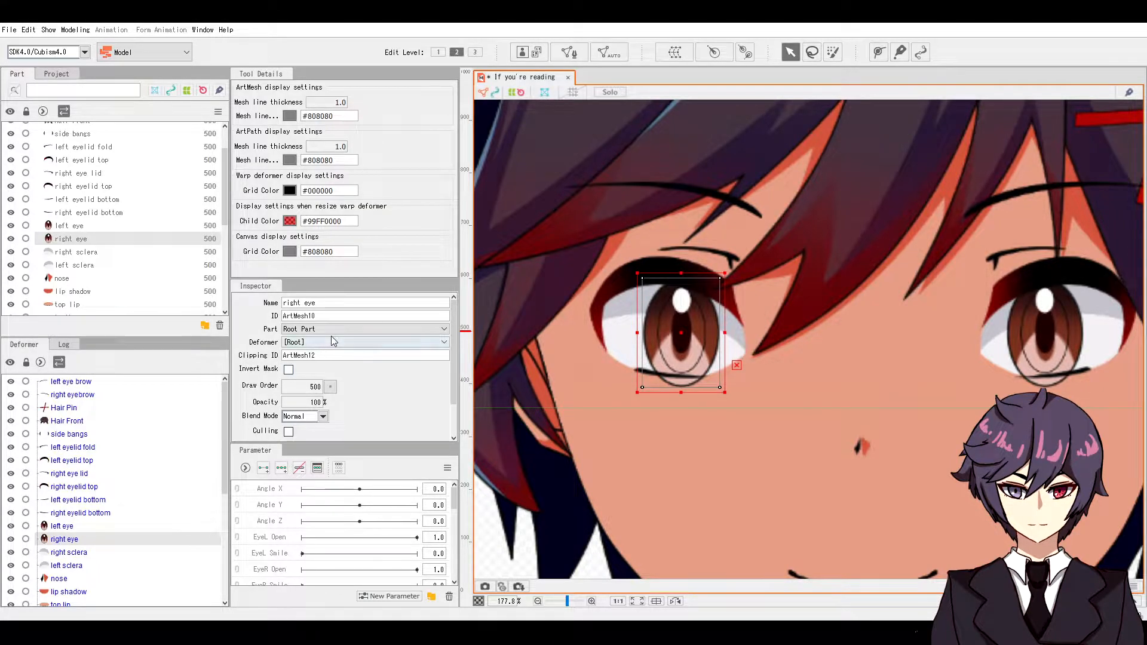
scroll(672, 368, "up", 2)
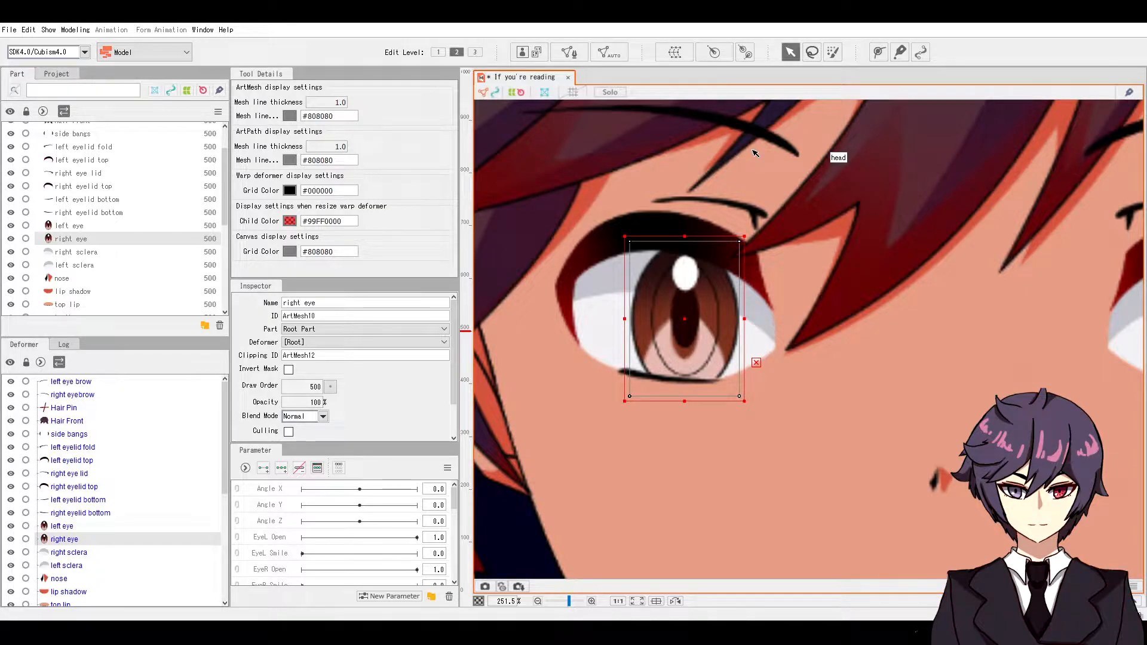
left_click_drag(700, 354, 663, 324)
key("ctrl+z")
Step: Set the left eye's Clipping ID to ArtMesh13 and drag-test that both eyes stay clipped
scroll(663, 324, "down", 2)
left_click(965, 322)
right_click(336, 358)
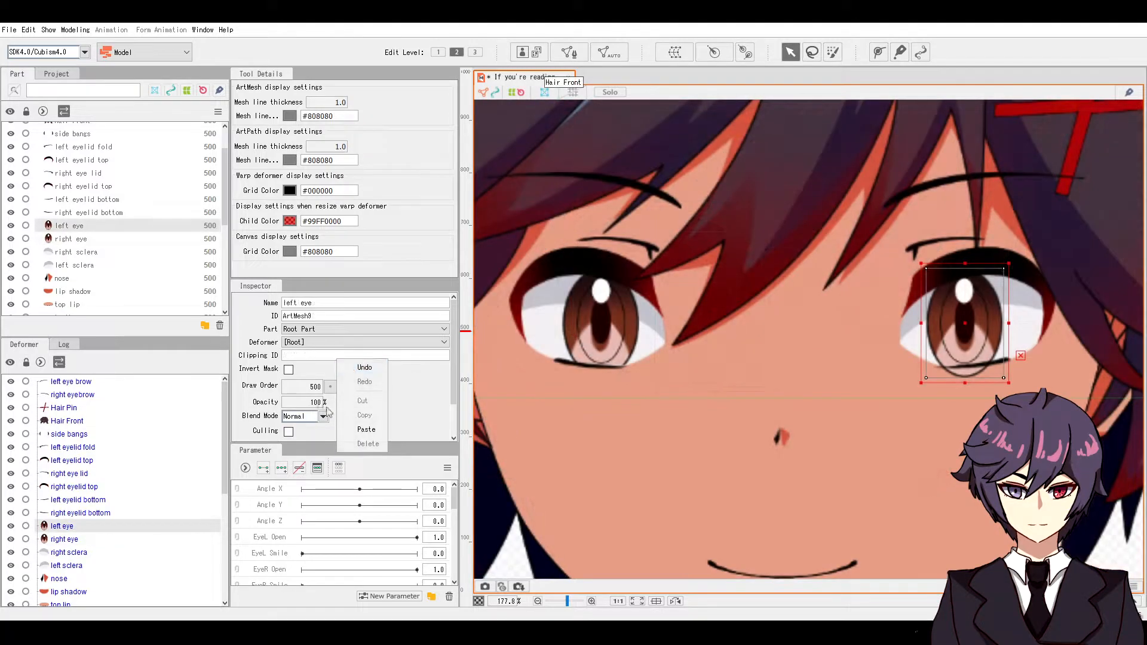
left_click(365, 429)
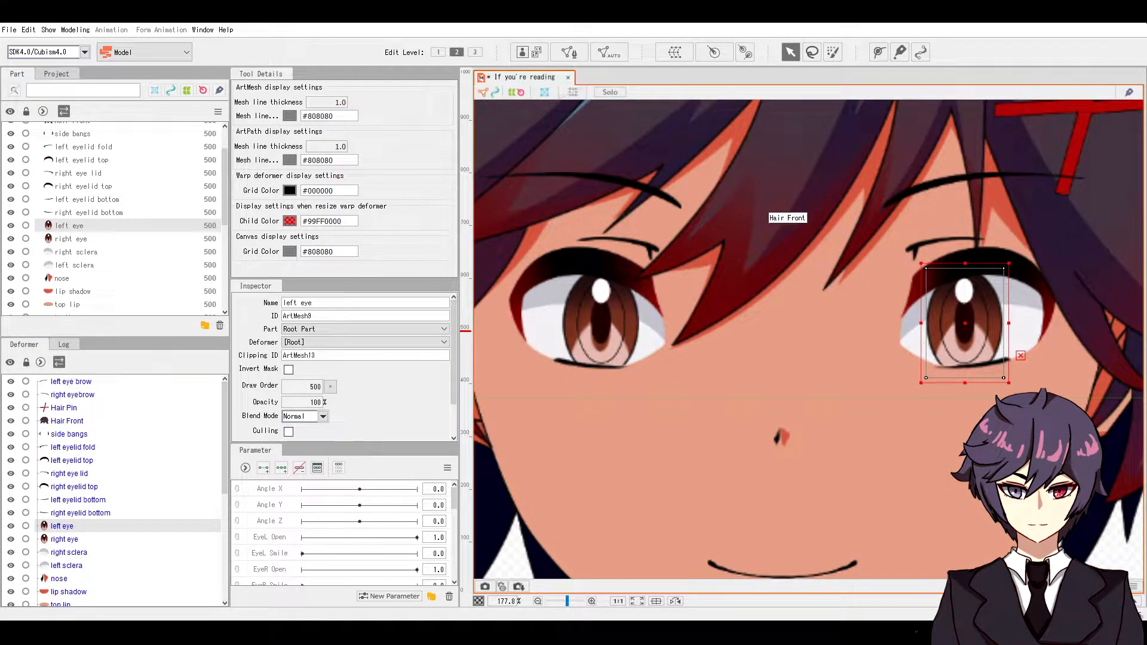
mouse_move(976, 310)
left_mouse_down()
mouse_move(961, 291)
mouse_move(972, 297)
left_mouse_up()
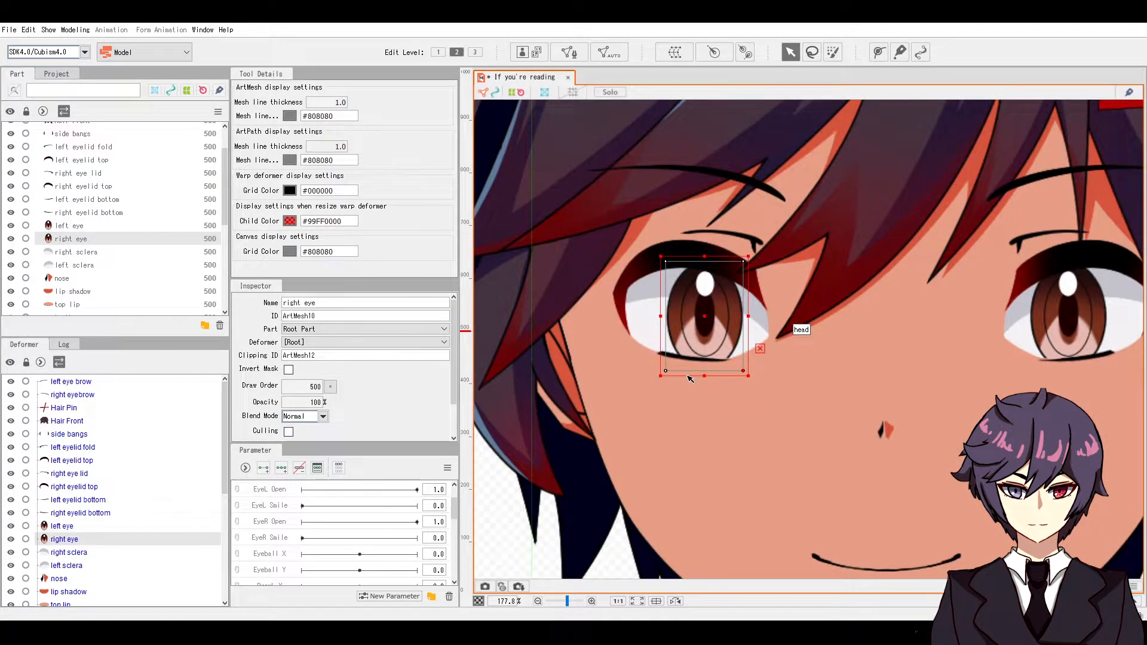
mouse_move(698, 334)
left_mouse_down()
mouse_move(662, 320)
mouse_move(708, 340)
left_mouse_up()
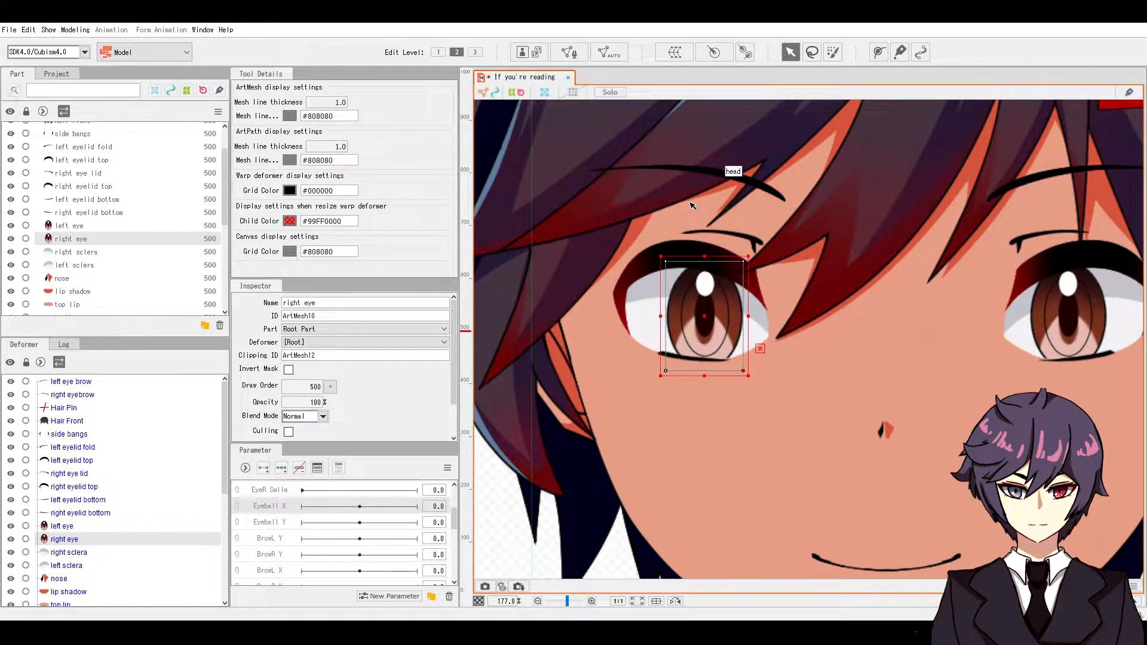
Step: Lock all parts and deformers, then unlock the left eye and right eye
left_click(26, 112)
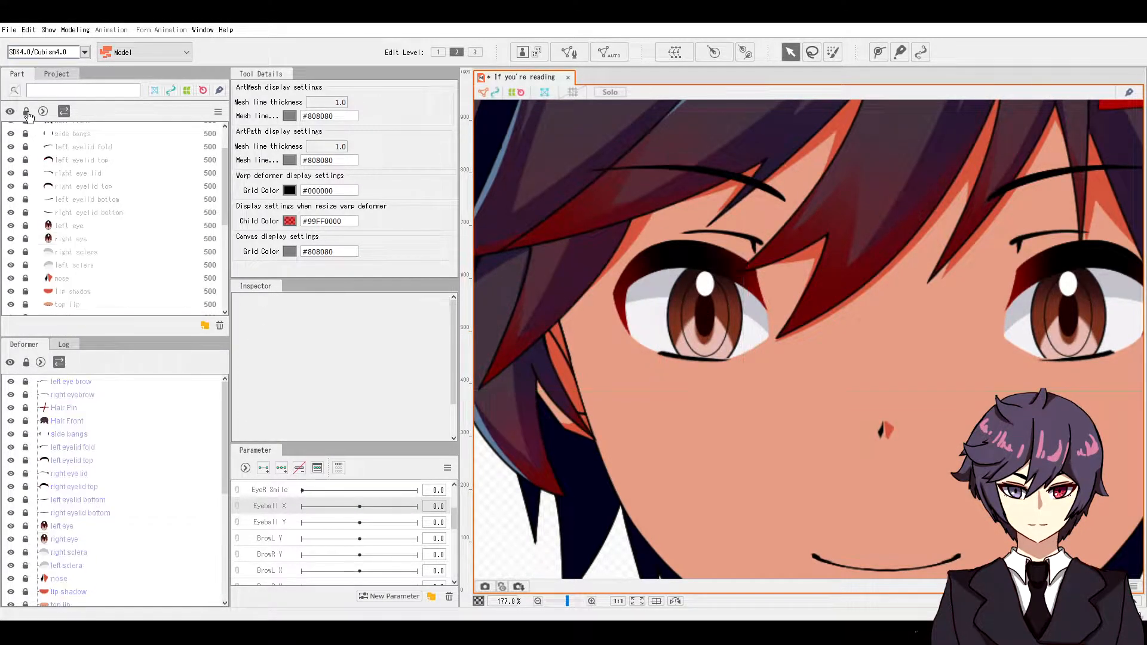
left_click(26, 226)
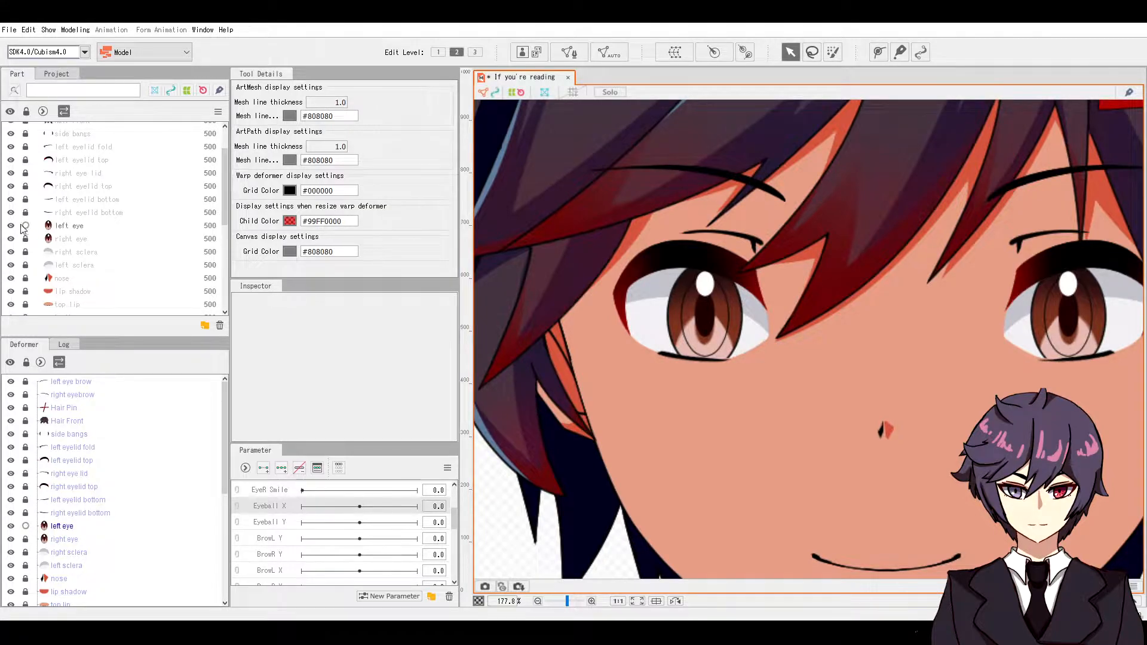
left_click(26, 239)
Step: Add three Eyeball X keyforms to the right eye mesh
left_click(70, 239)
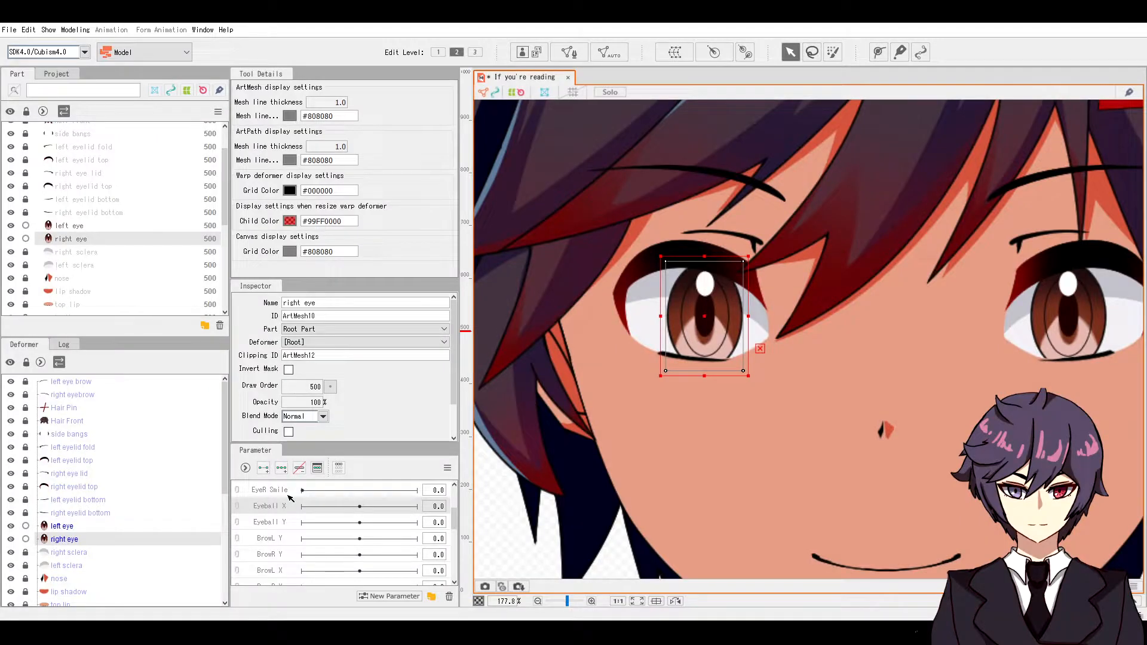
left_click(287, 523)
left_click(281, 469)
Step: Shift the right eye mesh straight right for Eyeball X 1.0, then scrub back to check centring
left_click(81, 227)
left_click(730, 337, "shift")
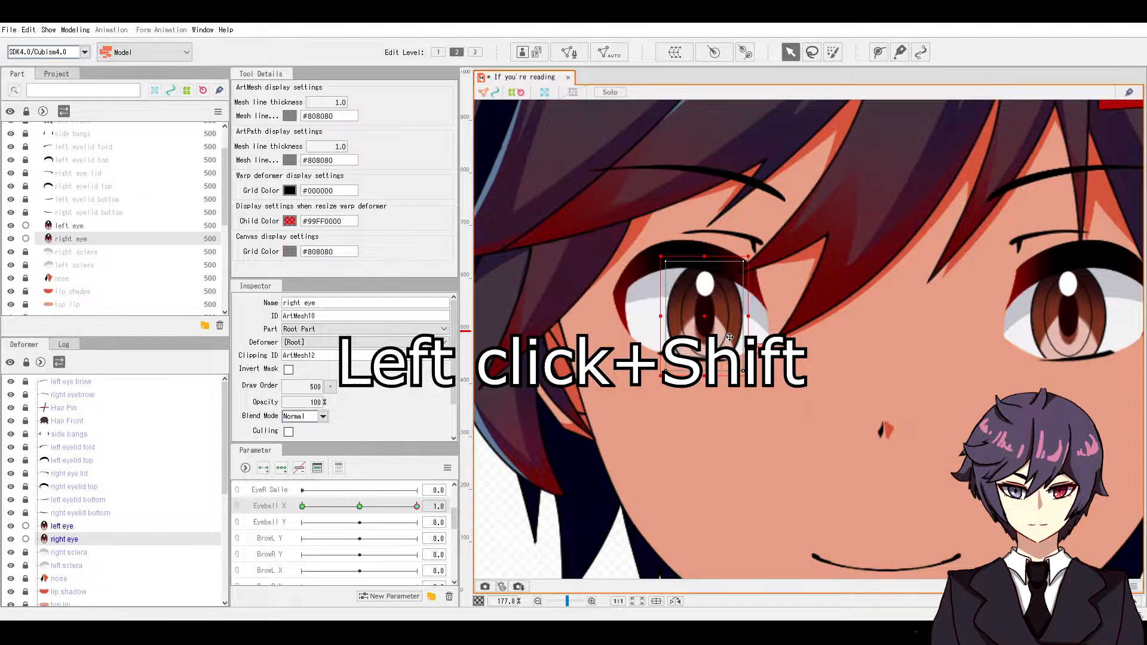
left_click_drag(730, 337, 760, 338)
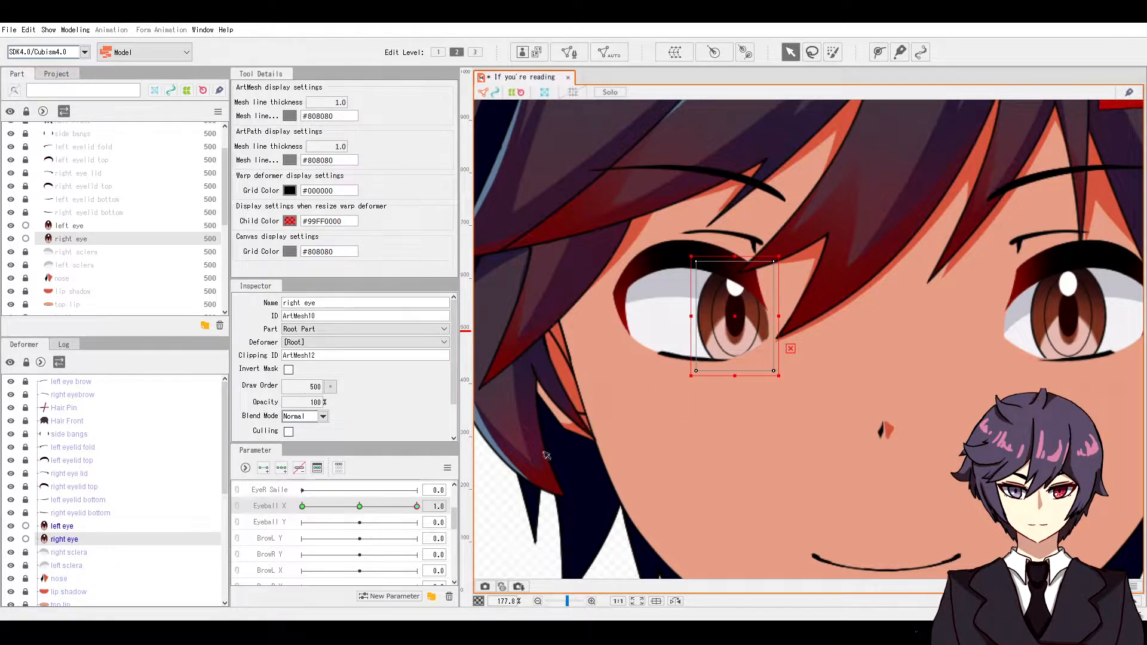
left_click_drag(418, 508, 360, 507)
Step: Move the right eye mesh left at the Eyeball X -1.0 key and preview between poses
left_click_drag(418, 507, 360, 507)
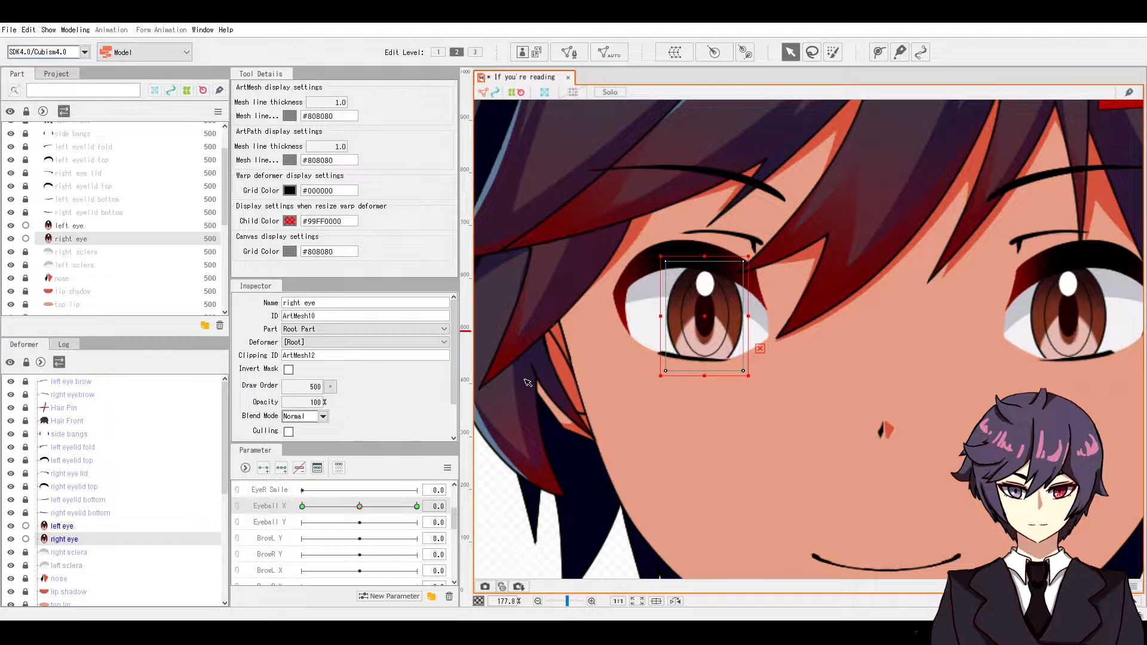
left_click(302, 507)
left_click_drag(683, 334, 646, 334)
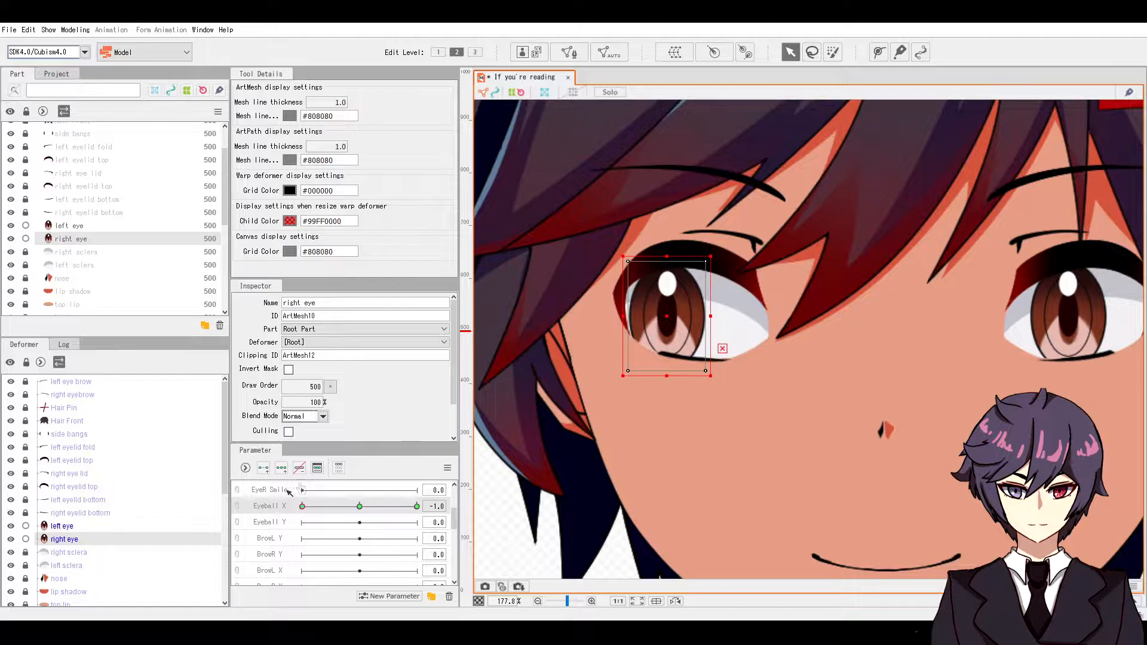
left_click_drag(300, 508, 373, 493)
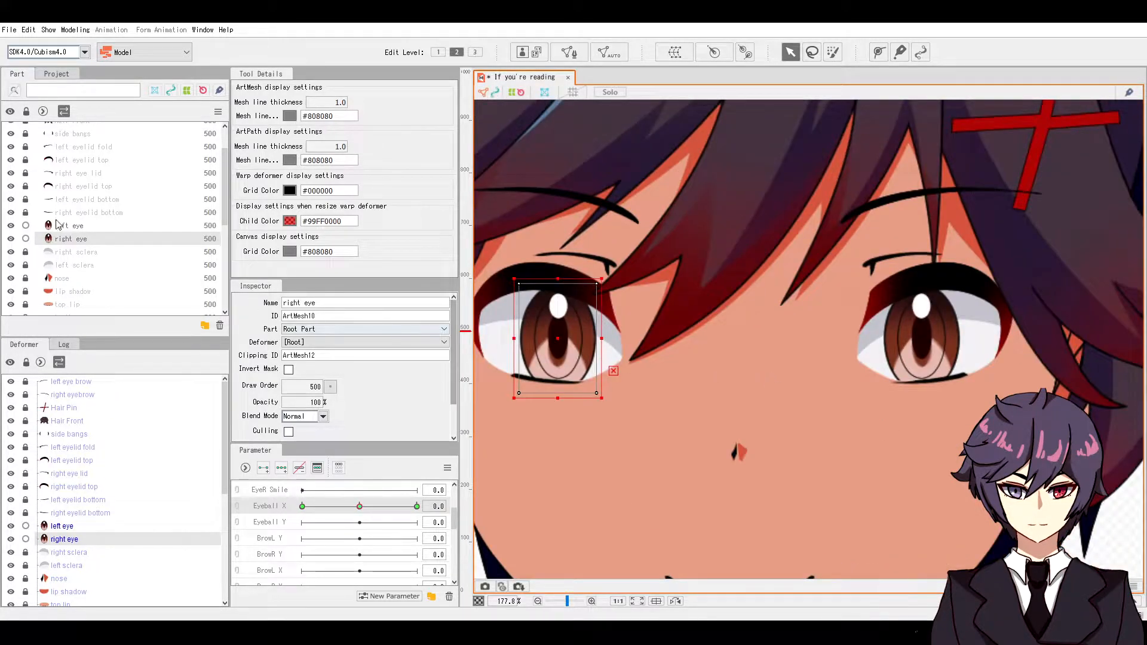
Step: Key the left eye on Eyeball X, moving it right at 1.0 and left at -1.0, then sweep to test
left_click(60, 225)
left_click(281, 469)
left_click(416, 506)
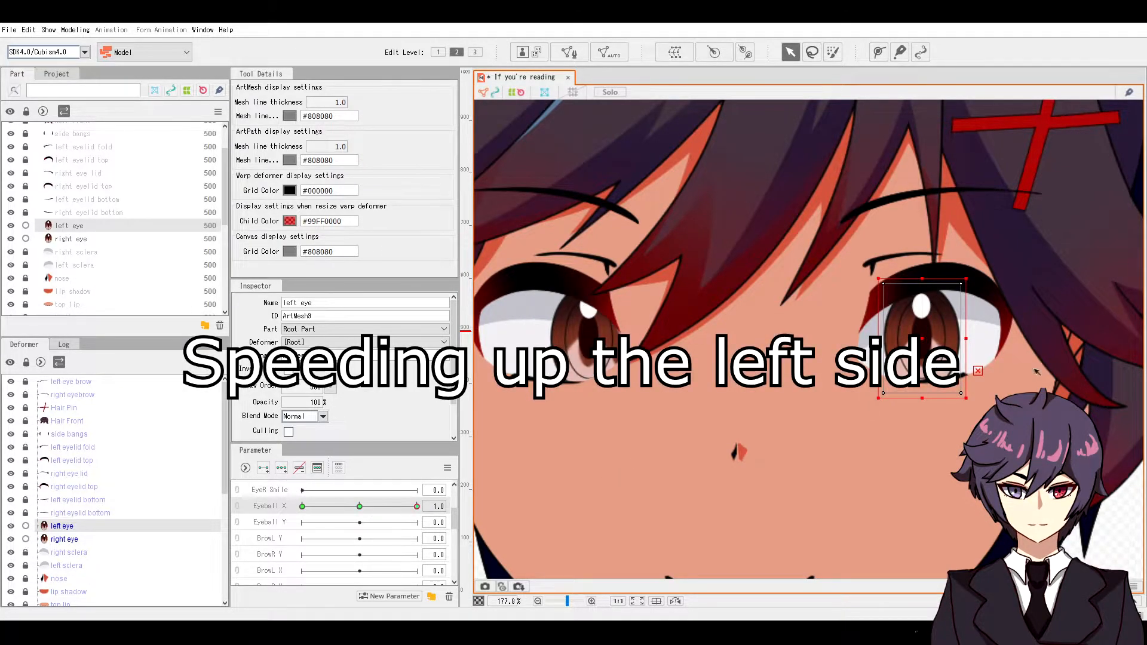
left_click_drag(923, 339, 973, 339)
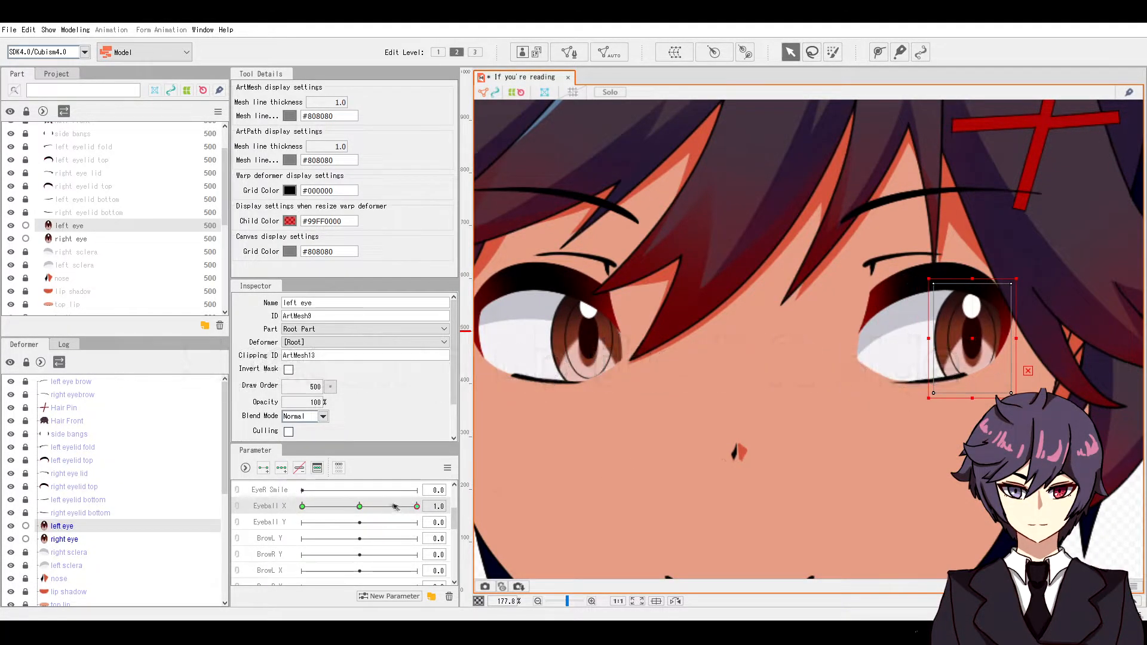
left_click(303, 506)
left_click_drag(892, 366, 862, 365)
scroll(638, 349, "down", 3)
mouse_move(382, 506)
left_mouse_down()
mouse_move(339, 479)
mouse_move(357, 508)
mouse_move(399, 507)
left_mouse_up()
key("Escape")
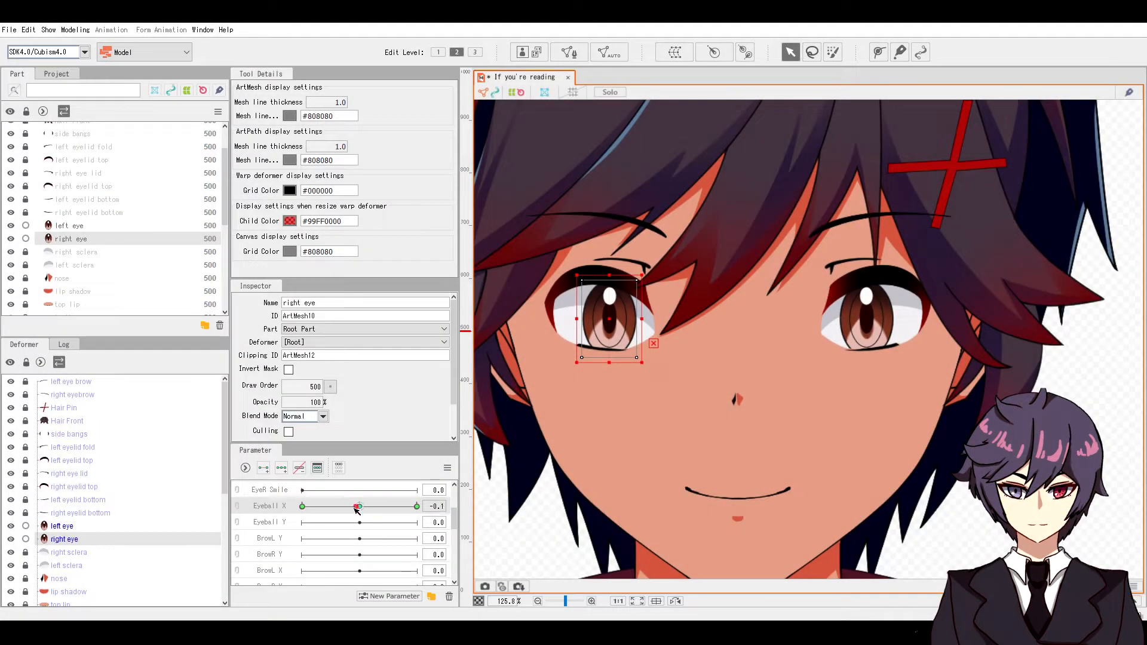
Step: Add three Eyeball Y keyforms to the right eye and check its 1.0 and -1.0 keys
mouse_move(358, 507)
left_mouse_down()
mouse_move(310, 511)
mouse_move(403, 507)
mouse_move(361, 509)
left_mouse_up()
left_click(282, 529)
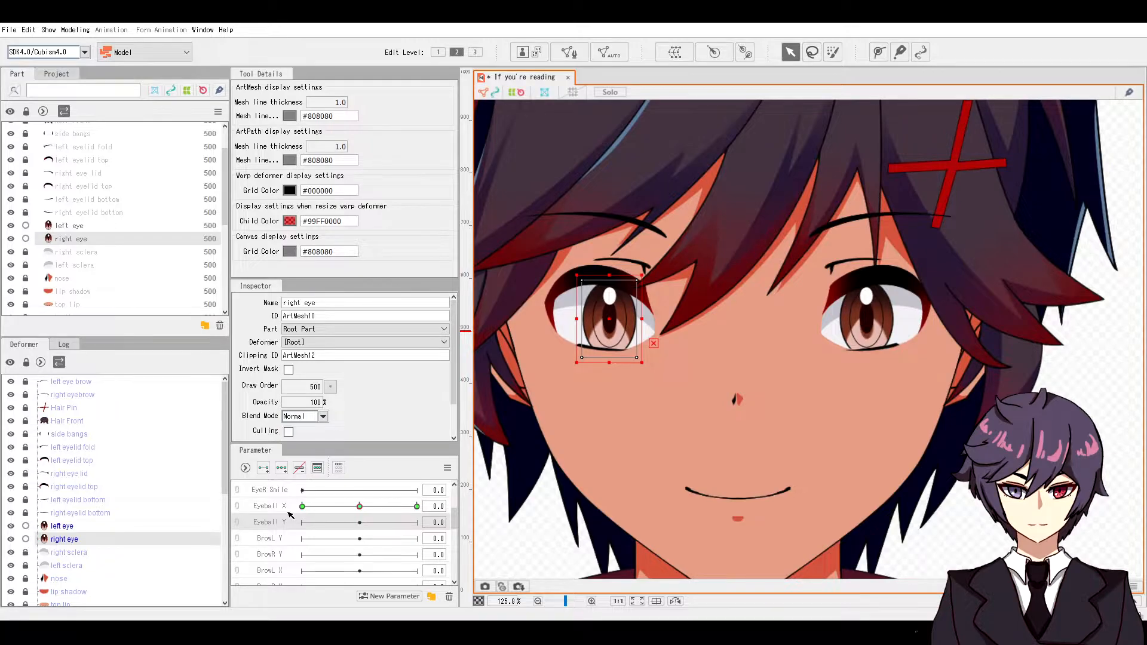
left_click(280, 471)
left_click(417, 522)
left_click(302, 523)
left_click(417, 522)
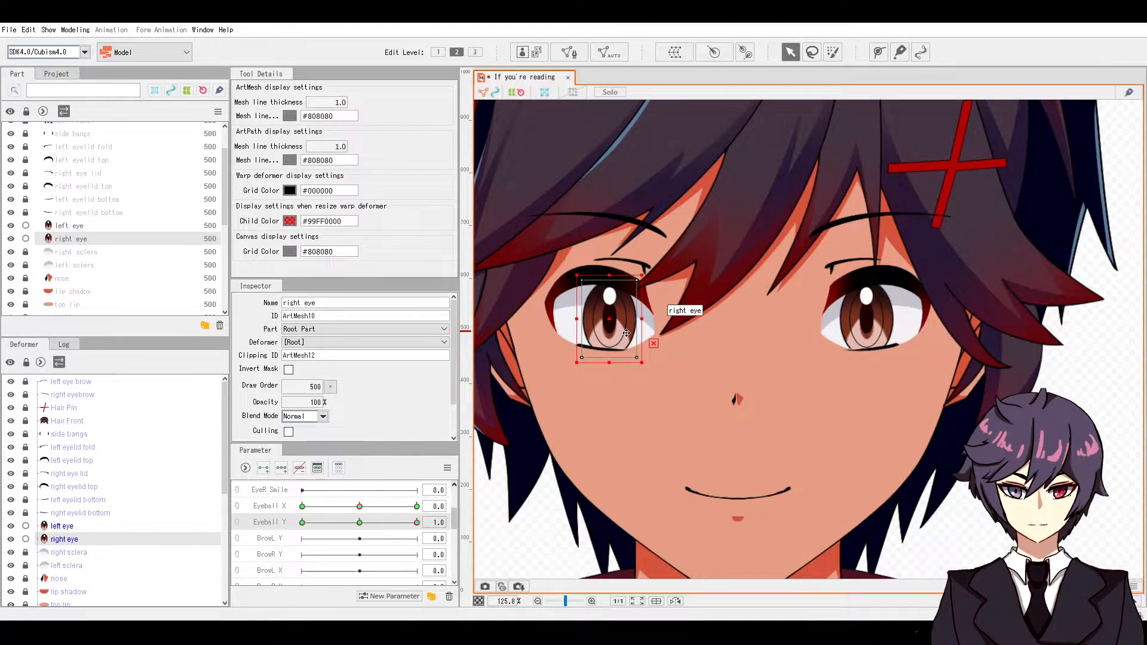
Step: Raise the right eye at Eyeball Y 1.0, lower it at -1.0, then reset to the centre key
left_click_drag(625, 332, 622, 307)
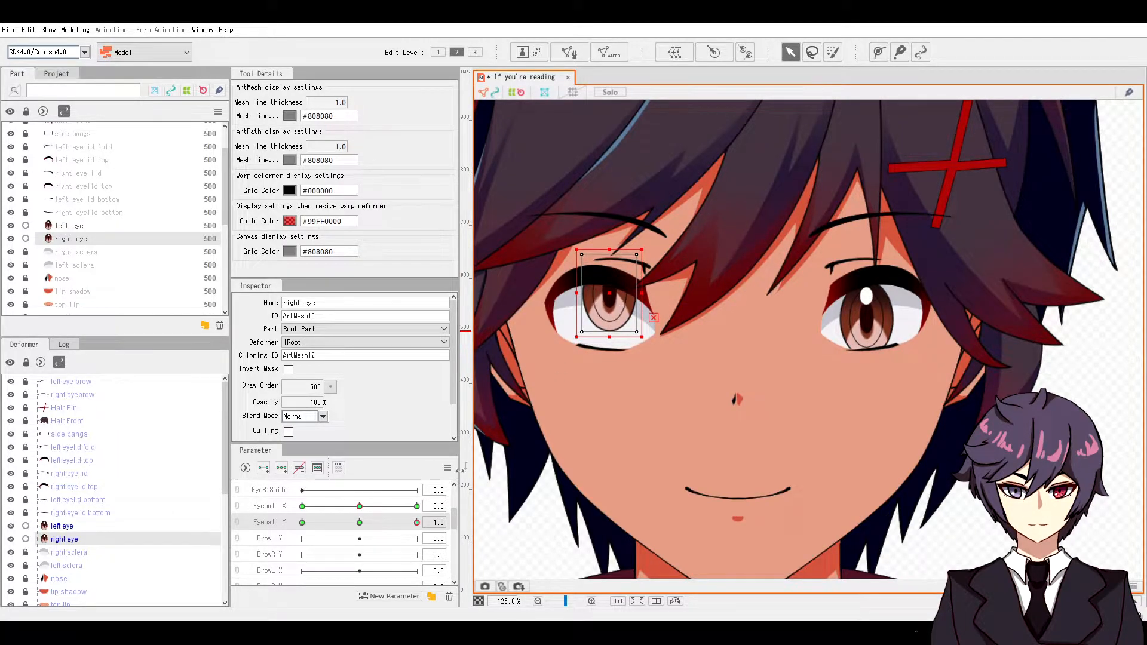
left_click_drag(412, 527, 301, 526)
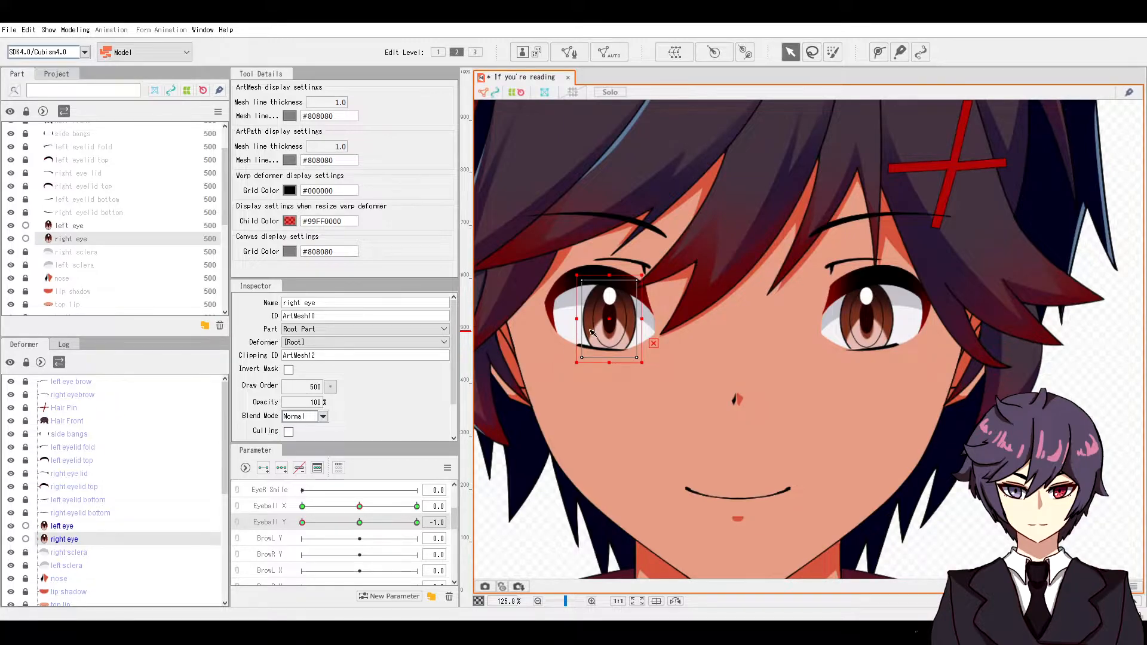
left_click_drag(603, 333, 604, 357)
left_click_drag(359, 521, 300, 537)
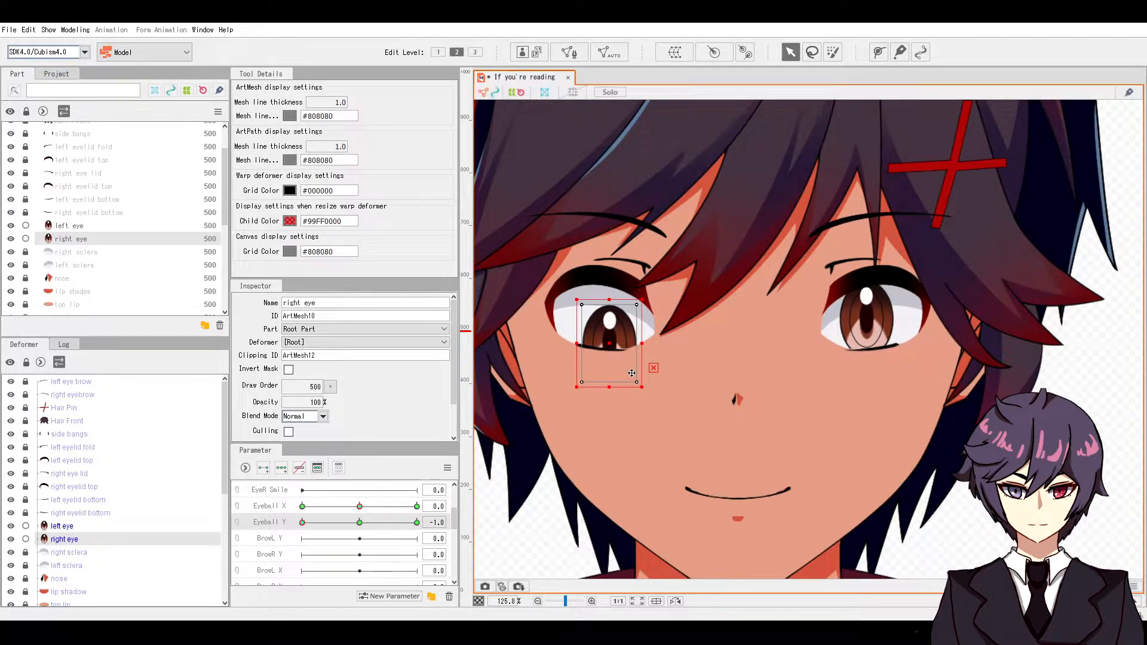
left_click(359, 522)
Step: Move the left eye mesh at the Eyeball Y 1.0 key and step through the Y keys
left_click(69, 226)
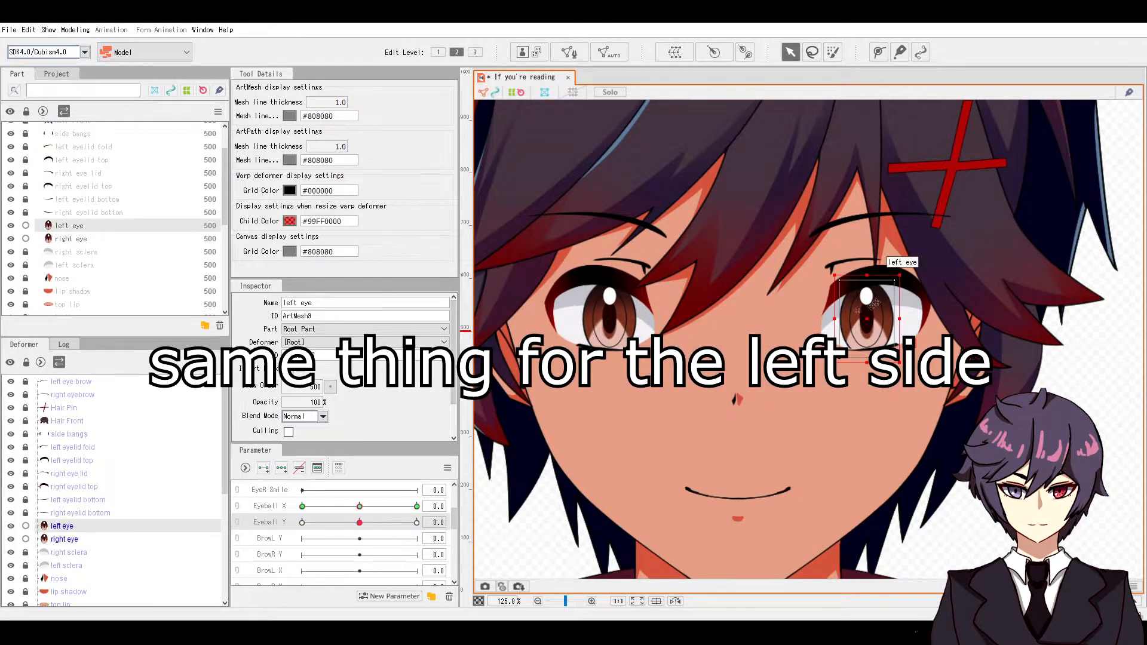
left_click(416, 522)
left_click_drag(873, 339, 871, 366)
left_click(360, 522)
left_click(417, 523)
left_click(302, 522)
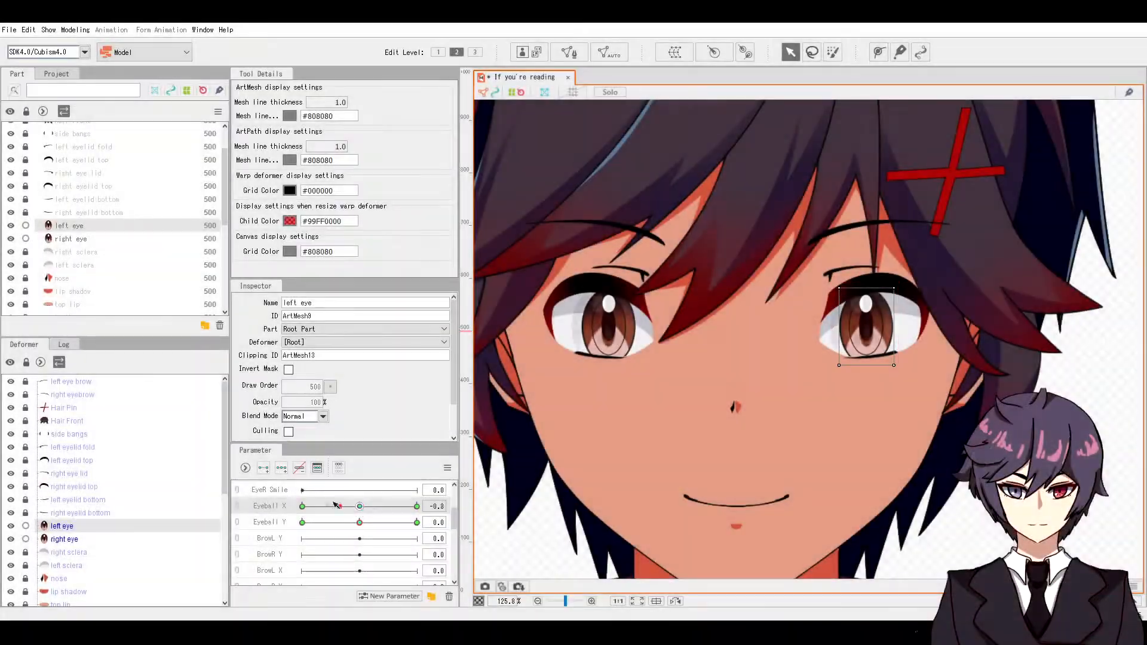
Step: Join Eyeball X and Eyeball Y into a 3×3 grid and preview the left-middle point
mouse_move(360, 506)
left_mouse_down()
mouse_move(321, 524)
mouse_move(360, 523)
left_mouse_up()
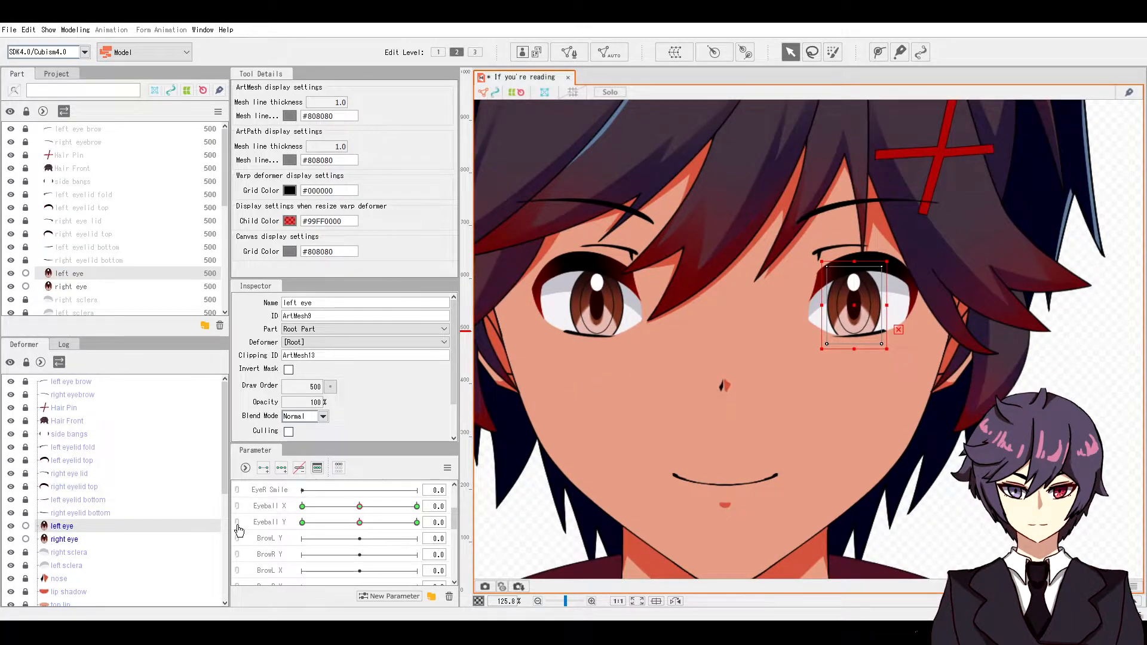
left_click_drag(238, 526, 239, 515)
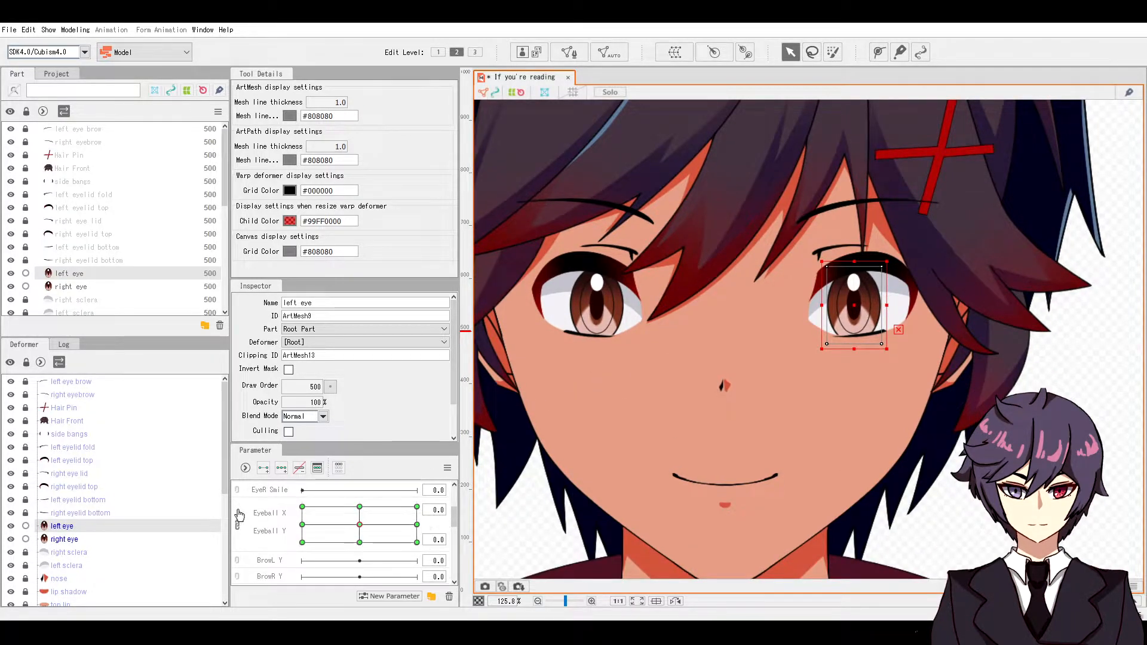
left_click(303, 524)
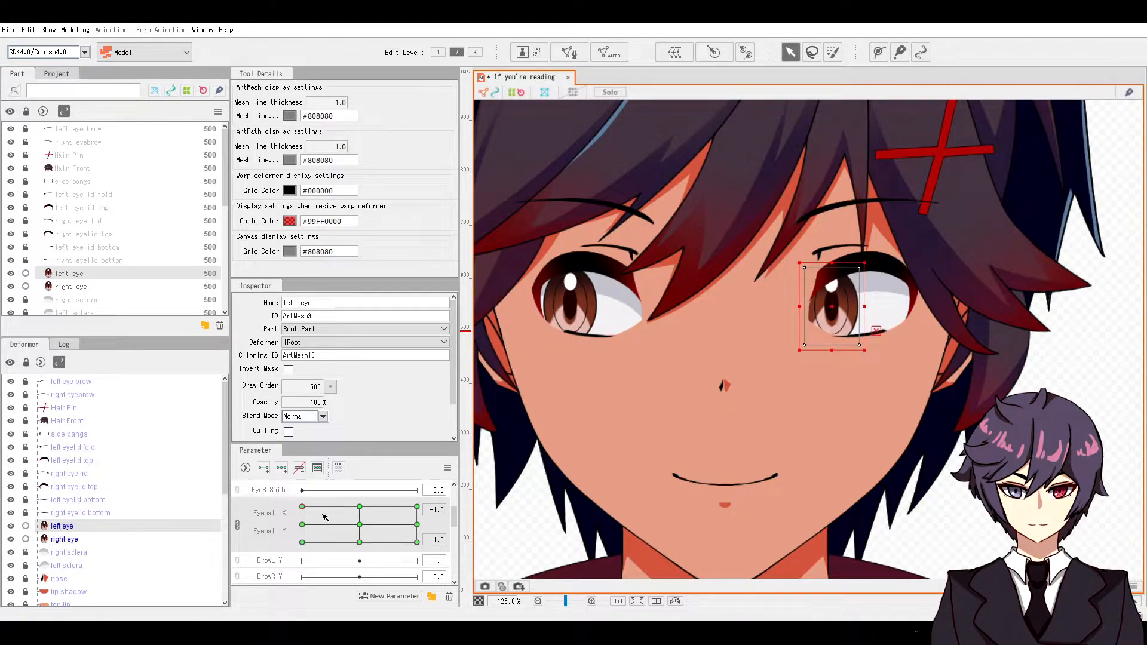
Step: Select both eyes and run automatic four-cornered shape generation for Eyeball X and Eyeball Y
left_click(359, 524)
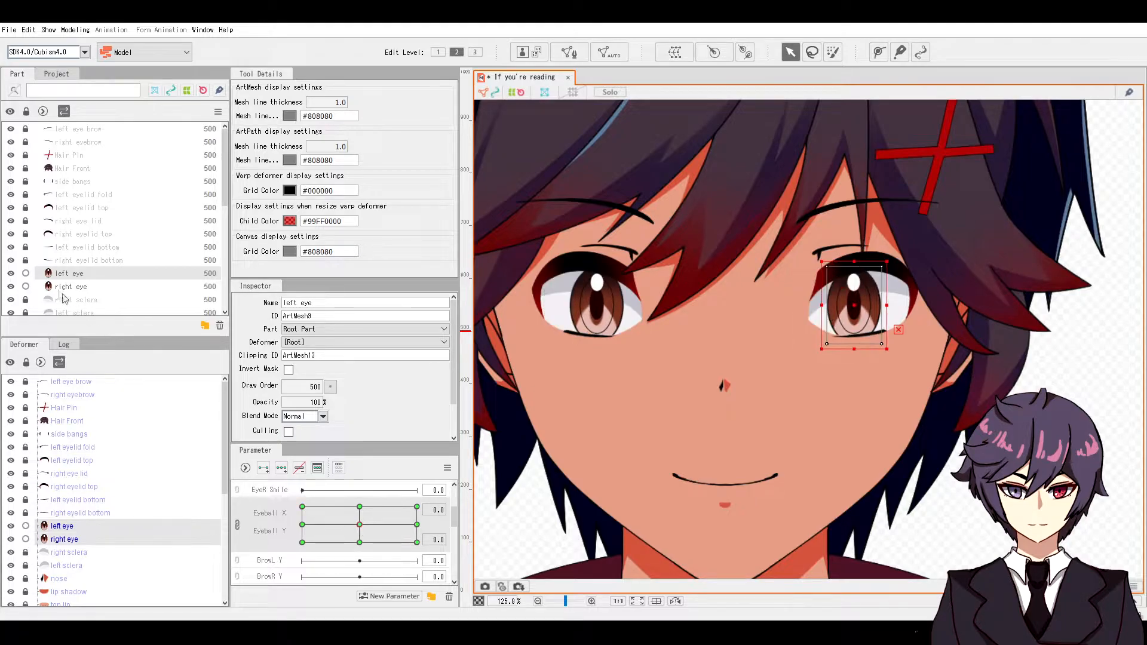
left_click(66, 275)
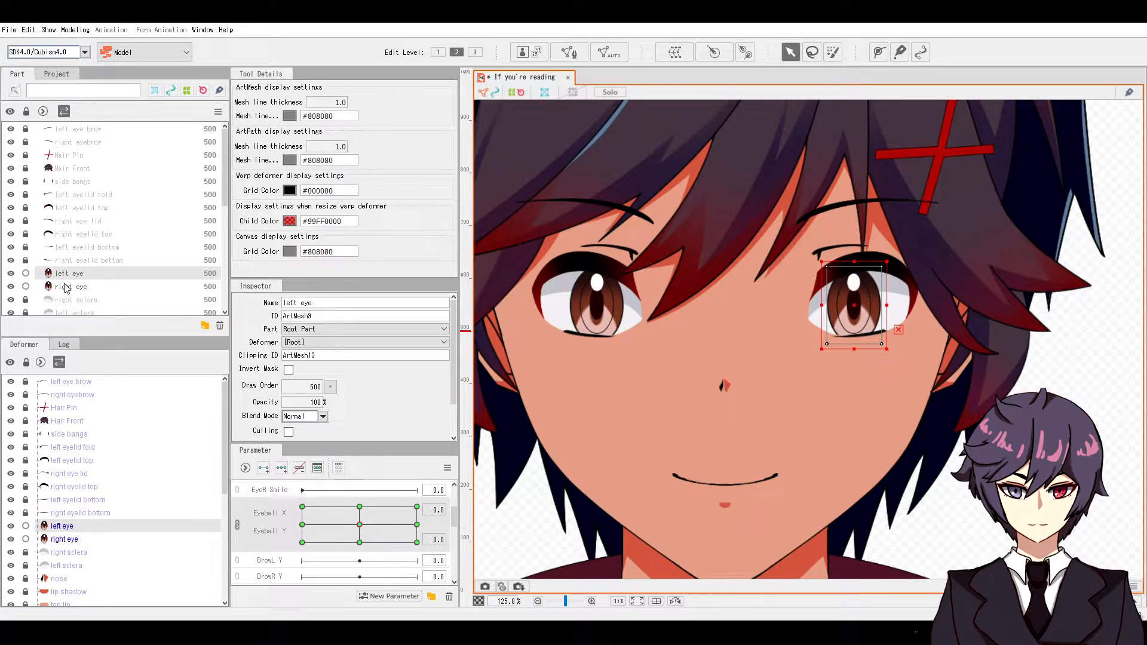
left_click(67, 287, "ctrl")
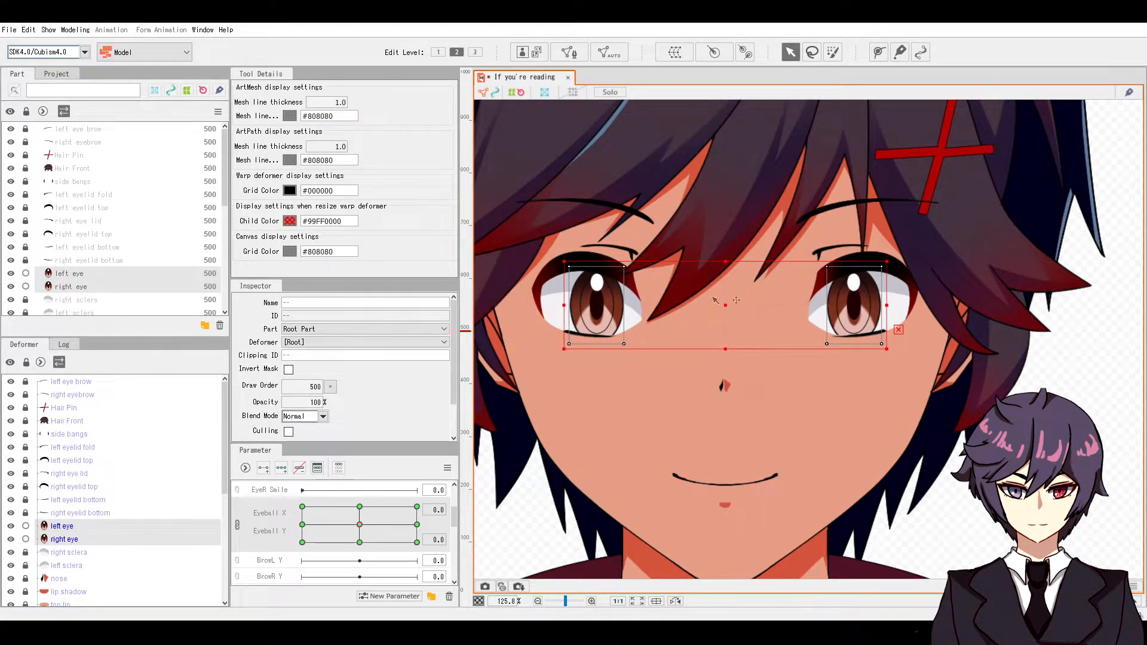
left_click(75, 29)
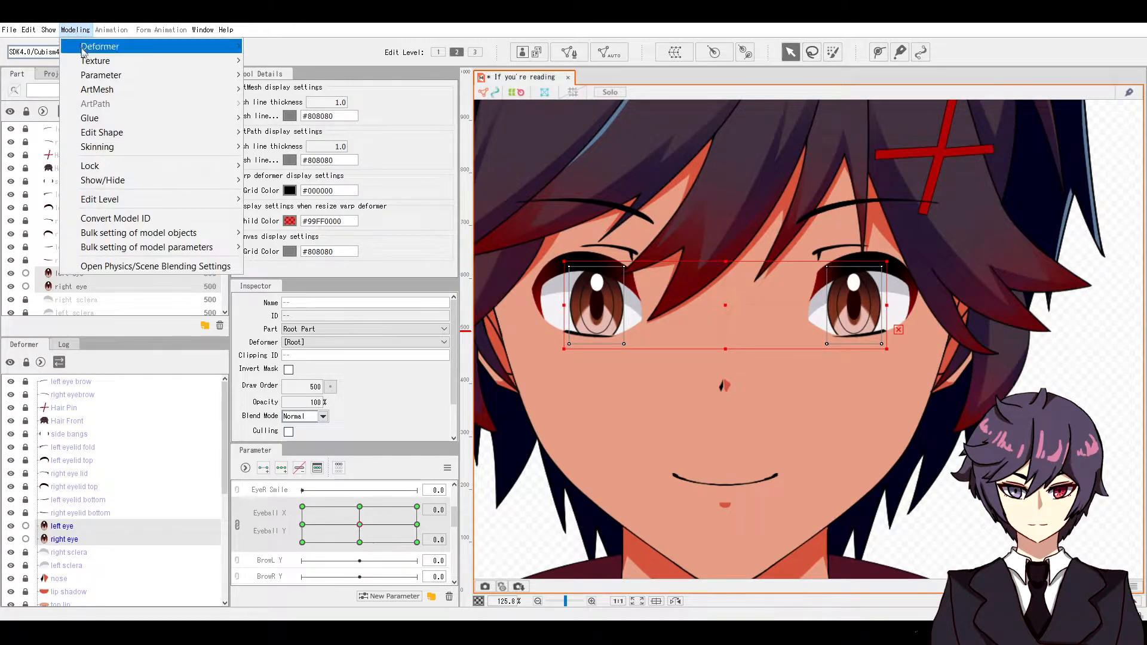
mouse_move(105, 75)
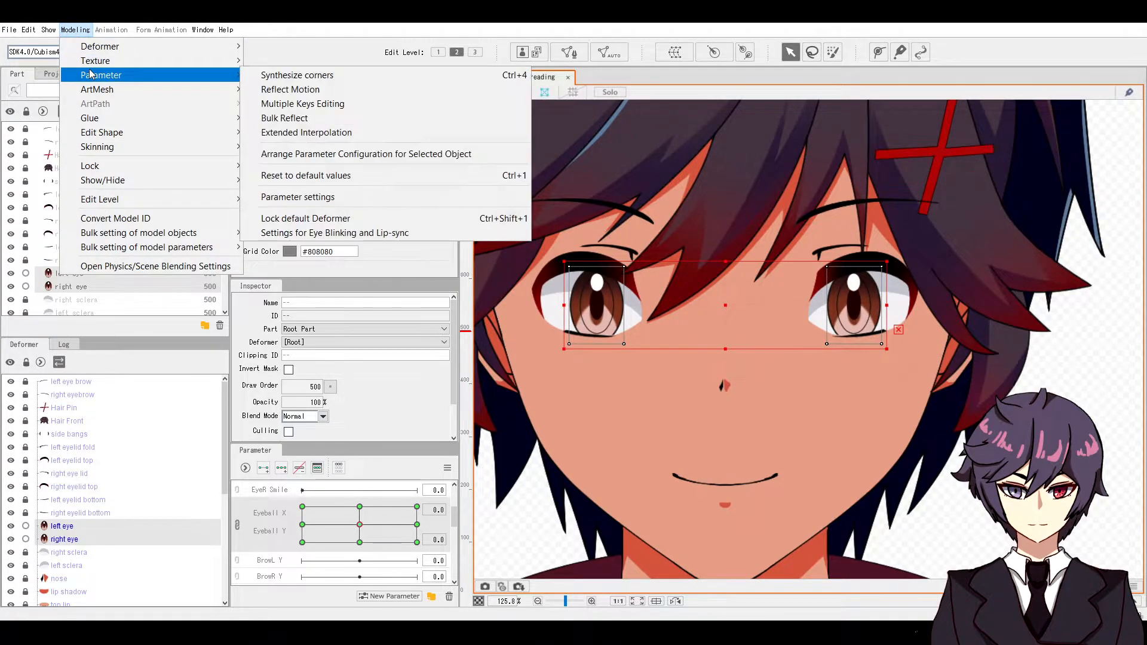
left_click(327, 76)
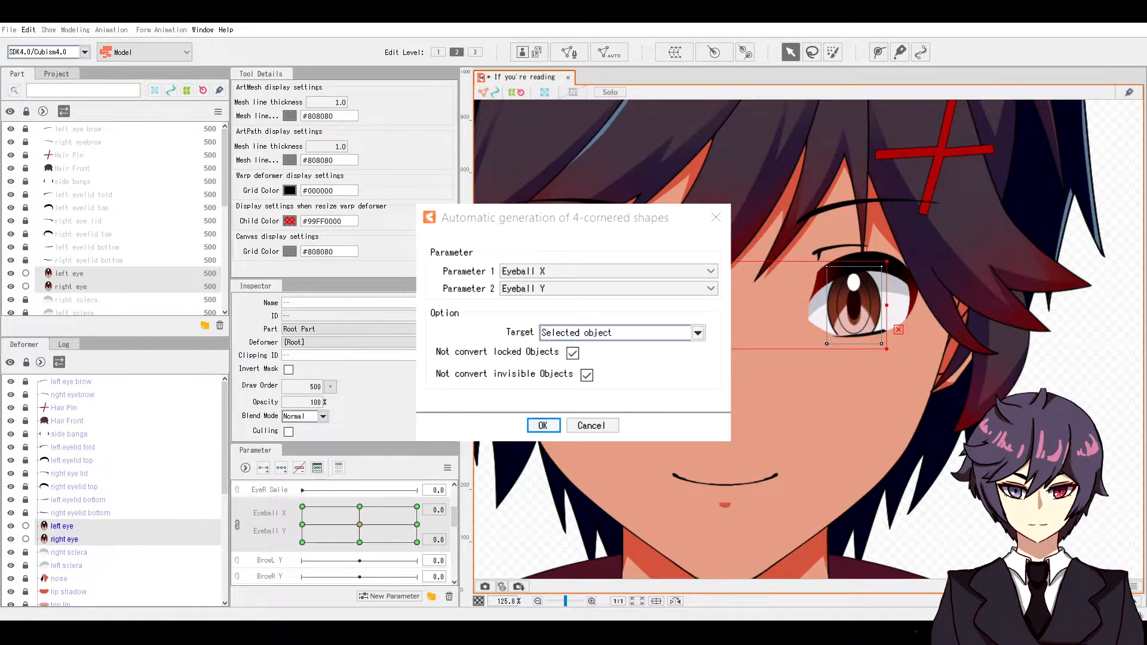
key("Return")
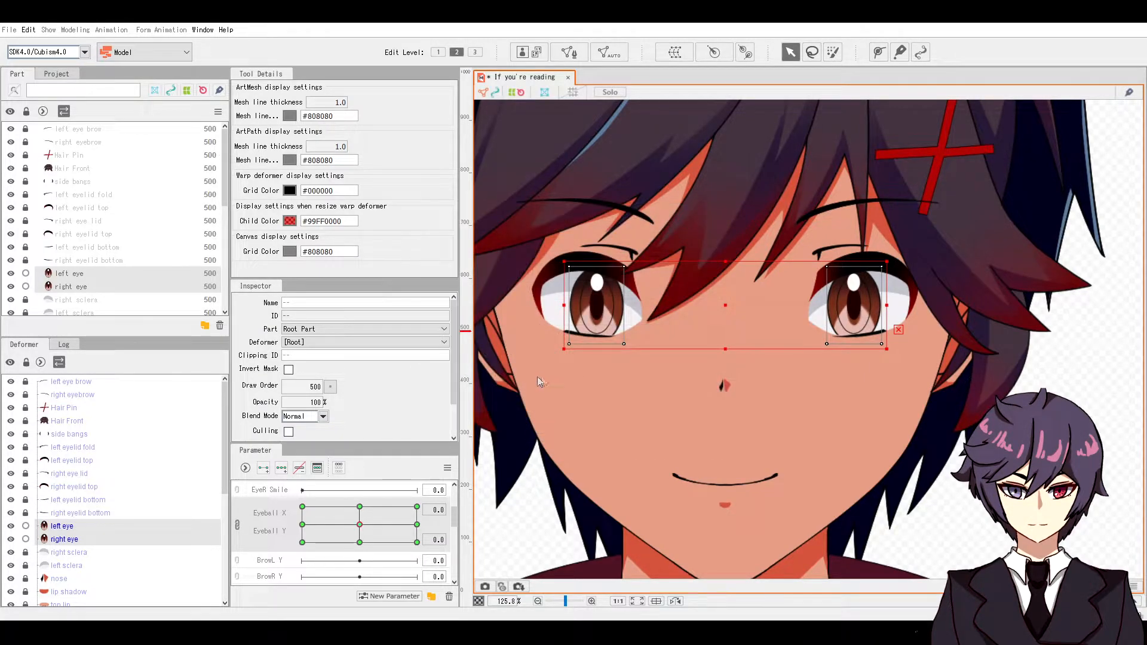
left_click(63, 526)
mouse_move(359, 525)
left_mouse_down()
mouse_move(346, 527)
mouse_move(367, 510)
mouse_move(289, 494)
mouse_move(383, 538)
mouse_move(379, 525)
mouse_move(377, 552)
mouse_move(333, 512)
mouse_move(351, 505)
mouse_move(371, 522)
left_mouse_up()
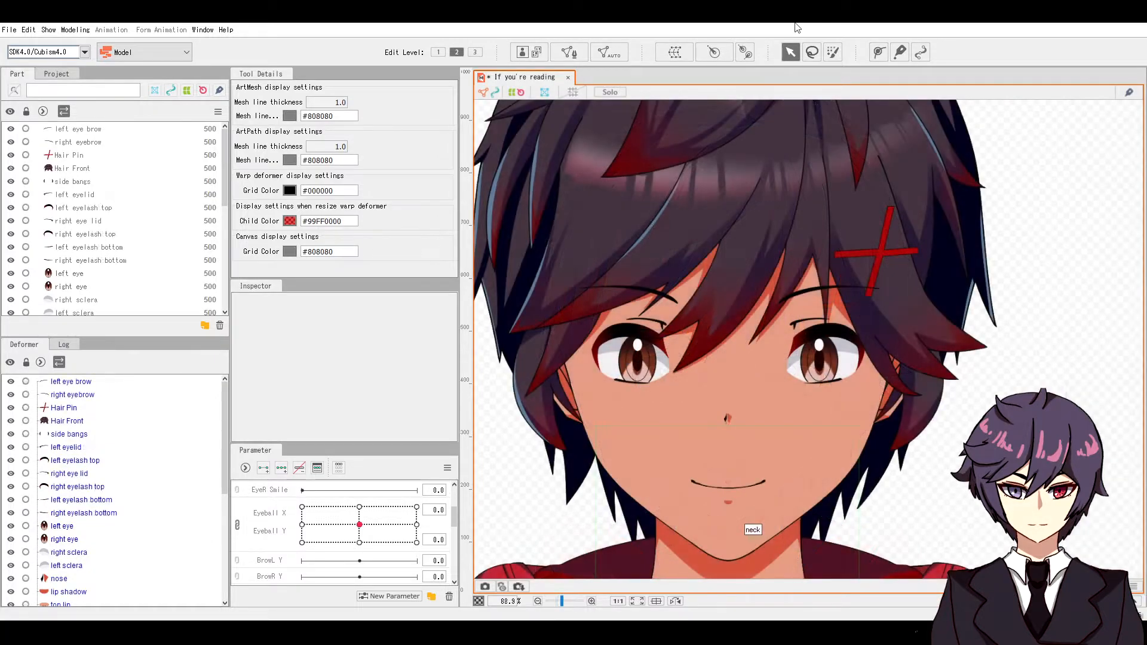
Step: Lock all parts, then unlock the left and right top eyelashes and the right and left scleras
left_click(26, 112)
left_click(25, 208)
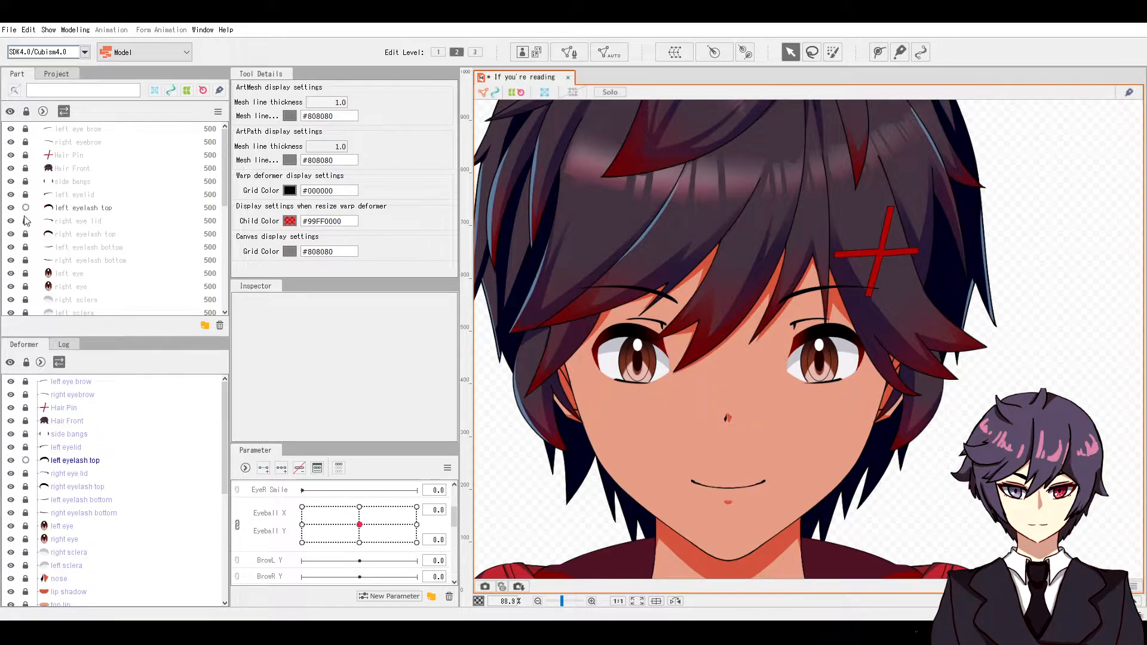
left_click(26, 234)
scroll(37, 270, "down", 1)
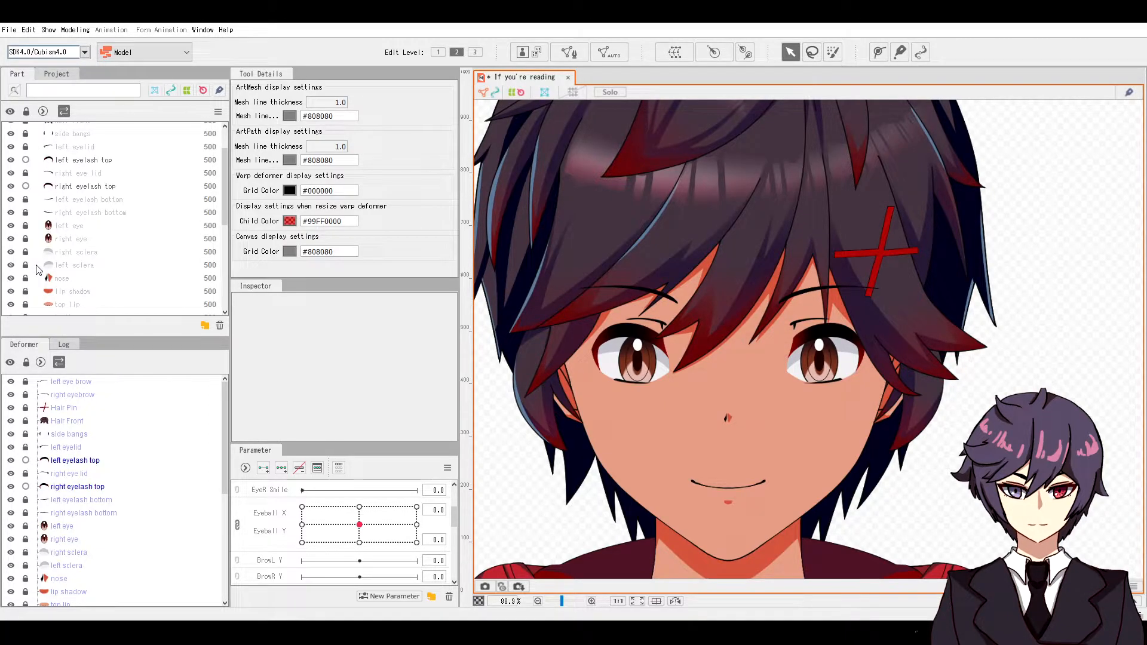
left_click(26, 252)
left_click(25, 265)
scroll(36, 263, "up", 1)
scroll(535, 267, "up", 2)
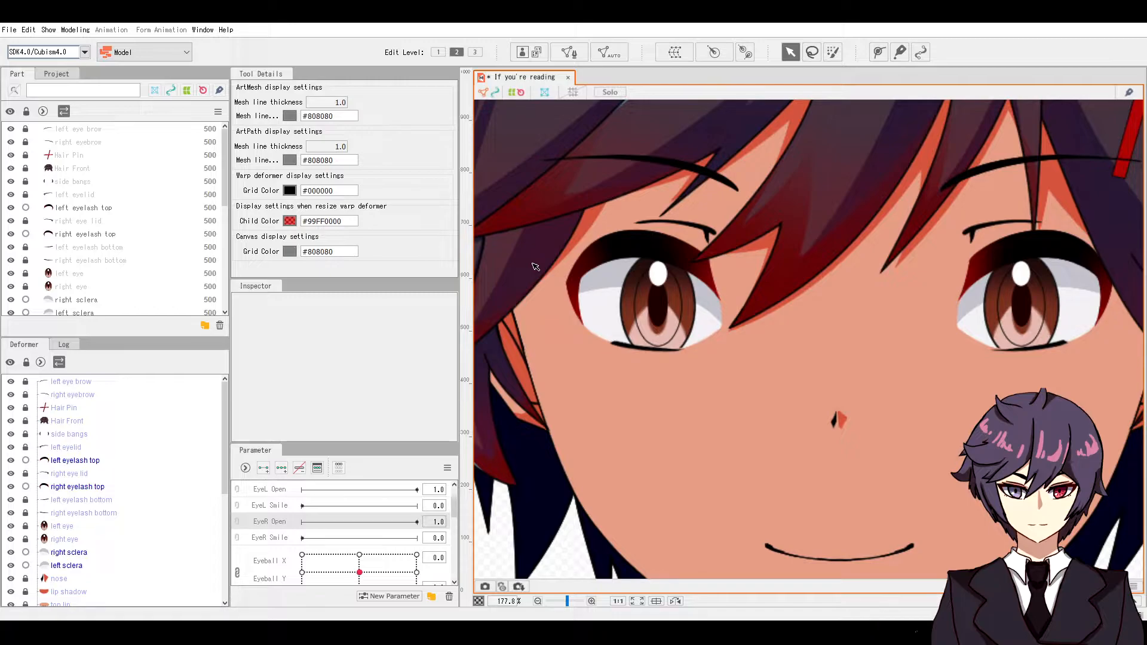
Step: Select the right eyelash top and auto-generate its mesh with the Deformation (Heavy) preset
left_click(91, 236)
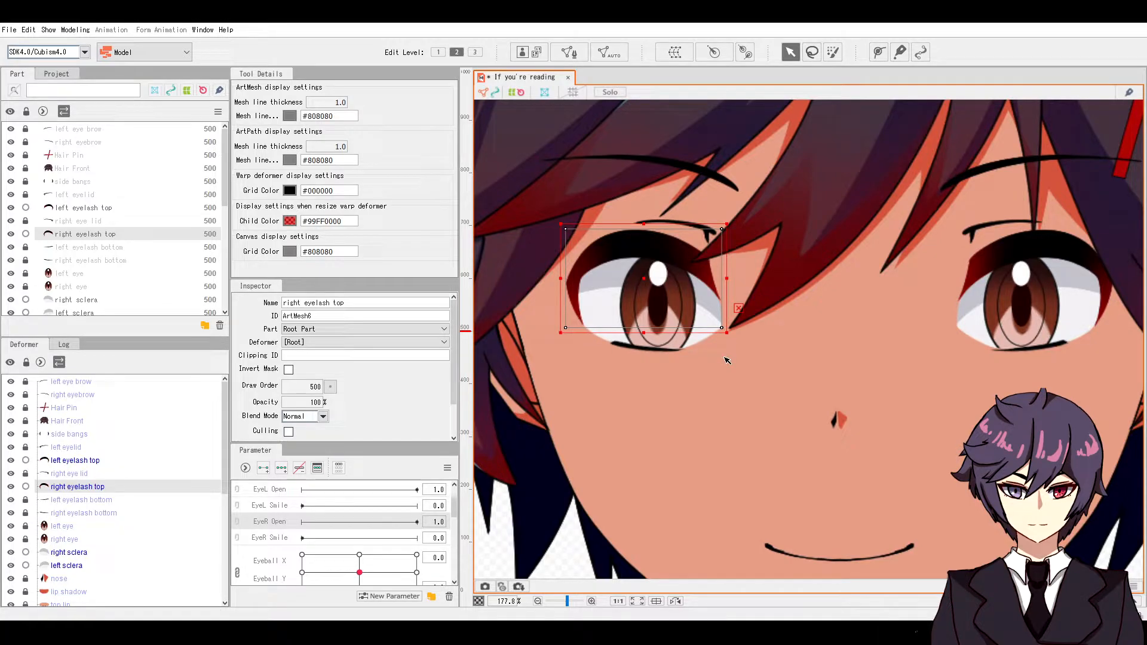
left_click(613, 55)
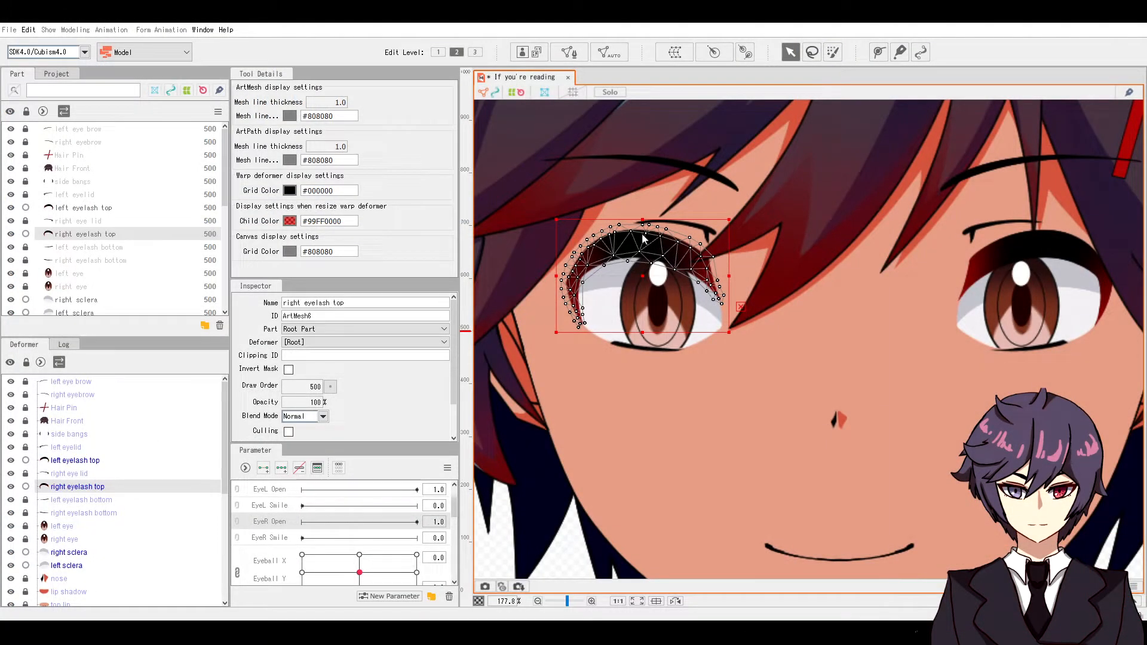
scroll(670, 202, "up", 2)
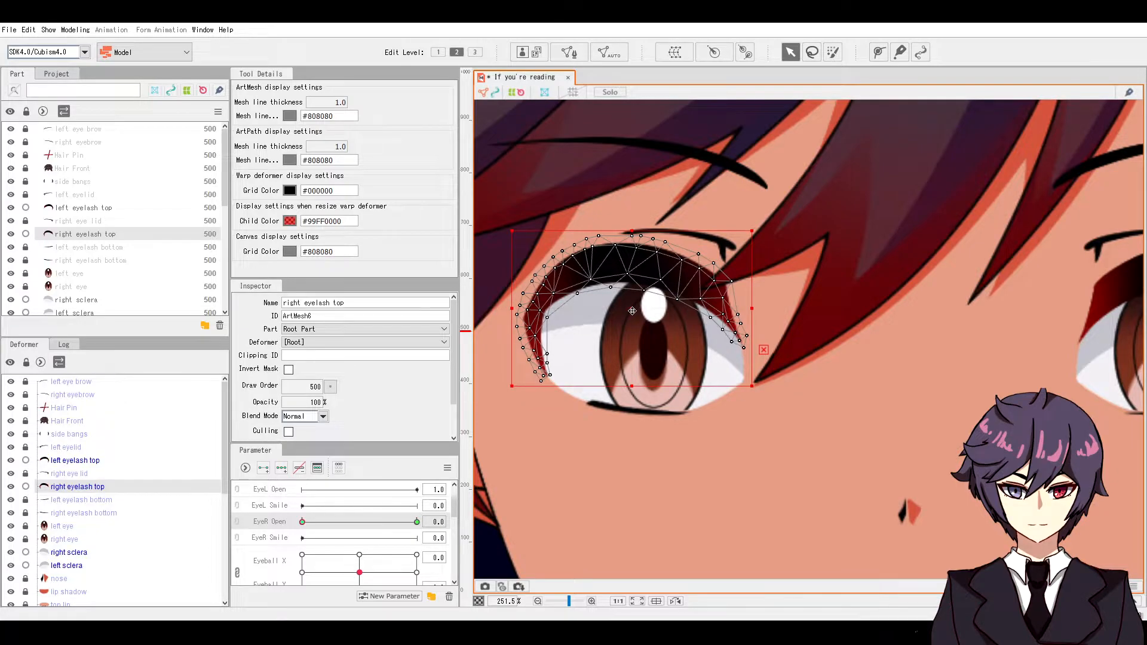
Step: Lower the right eyelash top and lay a four-point deform path along it
left_click_drag(632, 310, 620, 421)
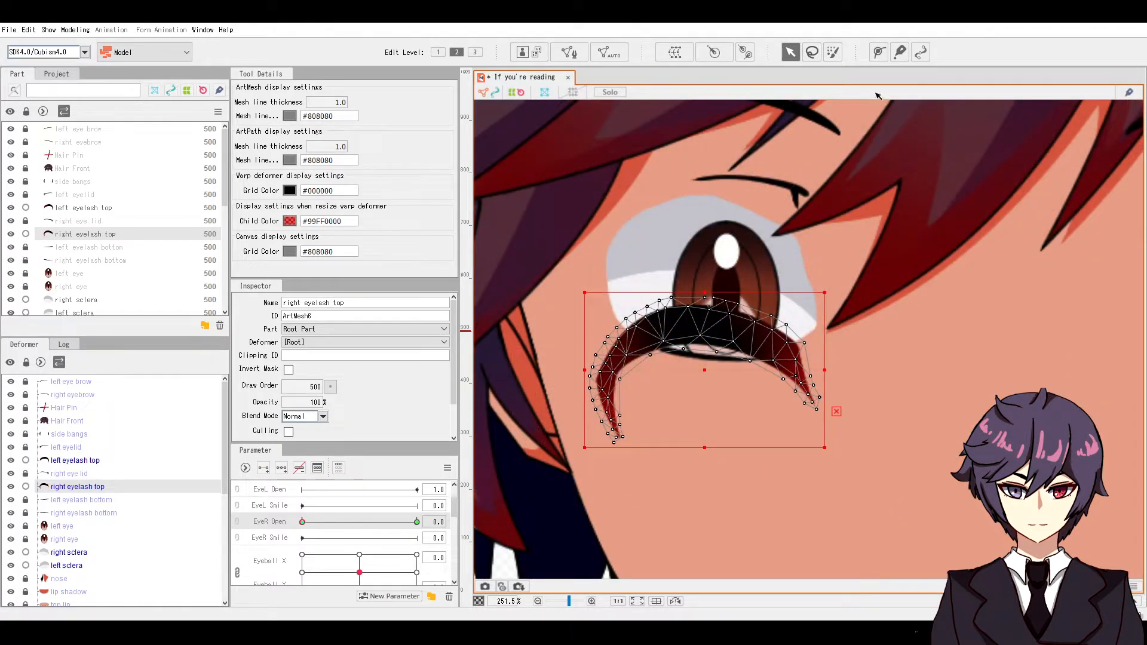
left_click(877, 54)
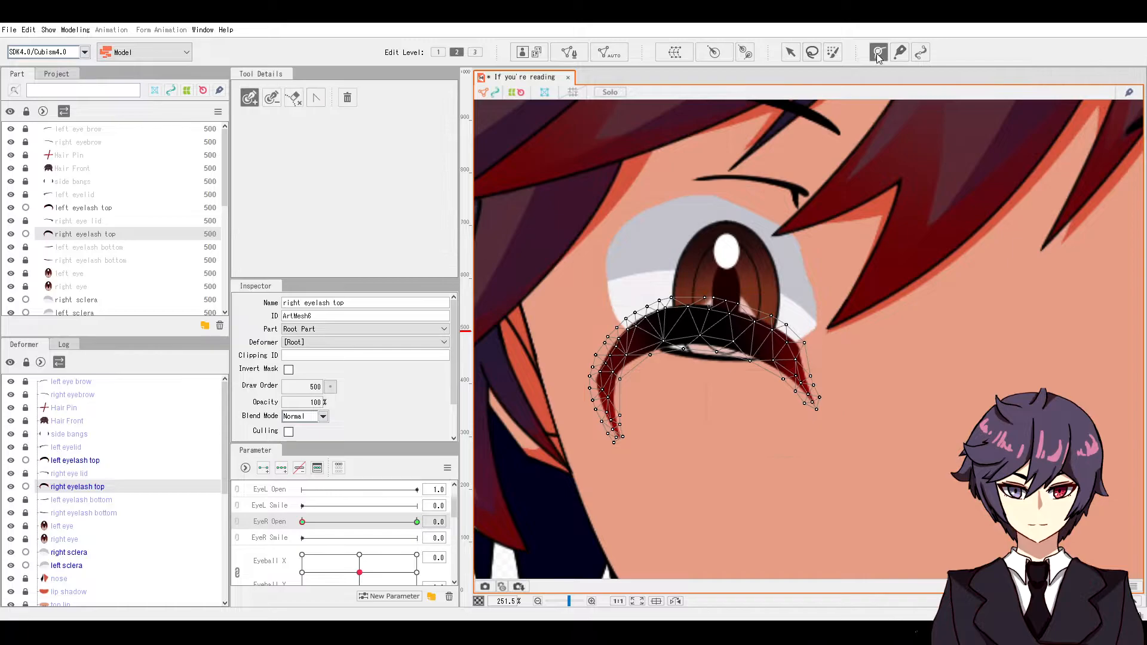
left_click(631, 458)
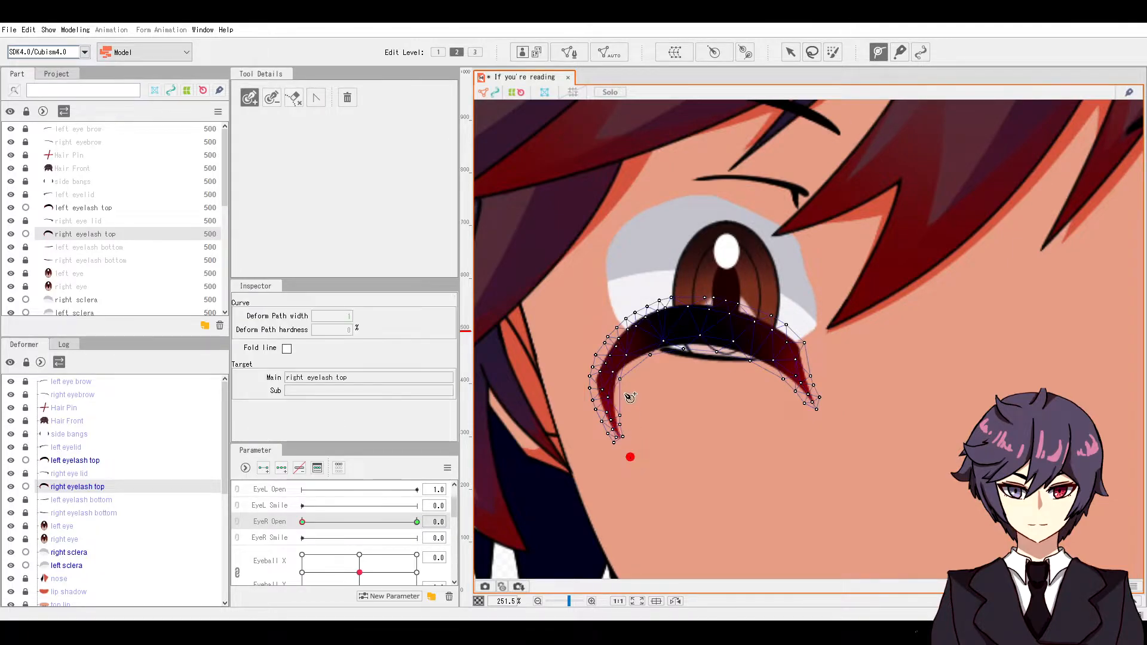
left_click(613, 363)
left_click(709, 328)
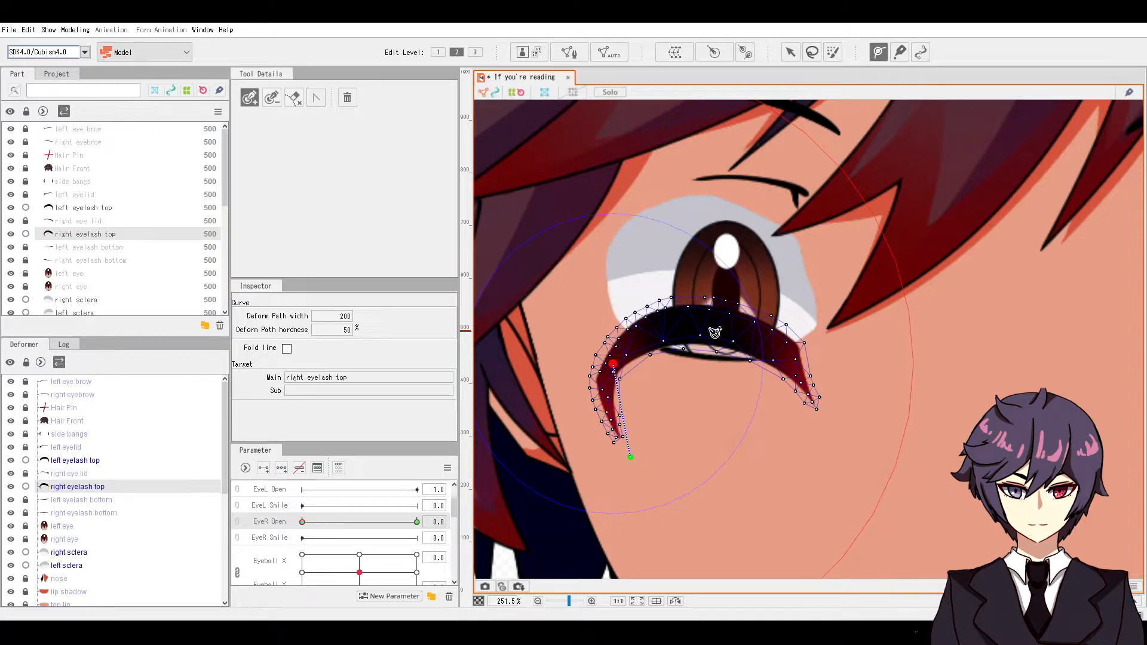
left_click(832, 417)
left_click_drag(832, 417, 831, 426)
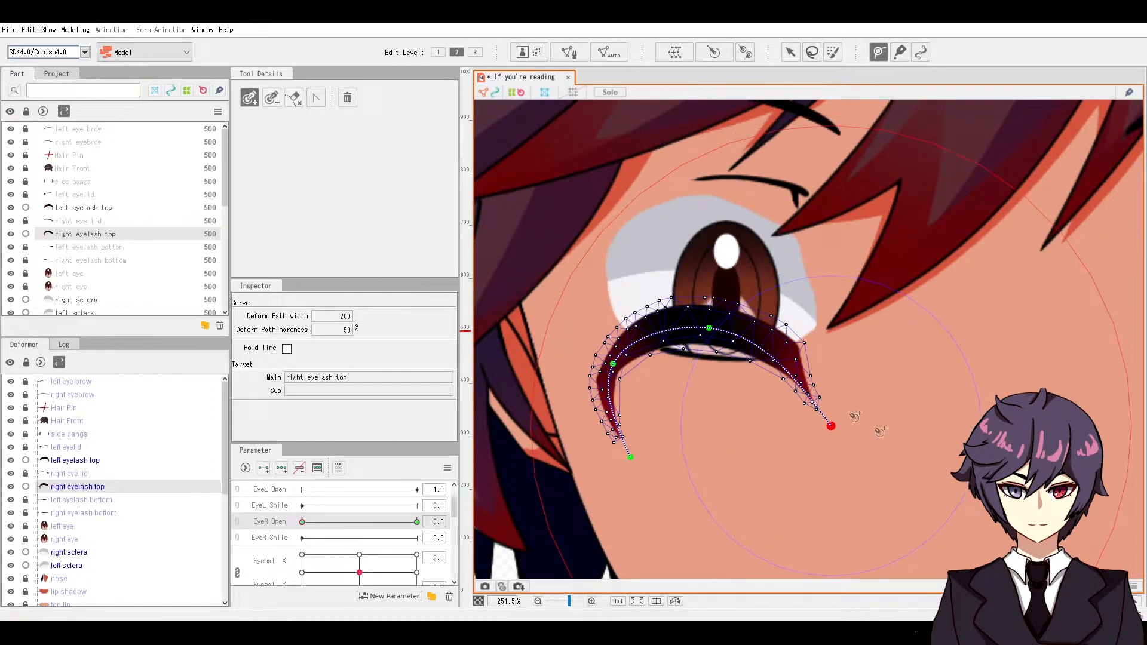
Step: Drag the deform path points to flatten the eyelash into a closed-eye line
left_click(791, 52)
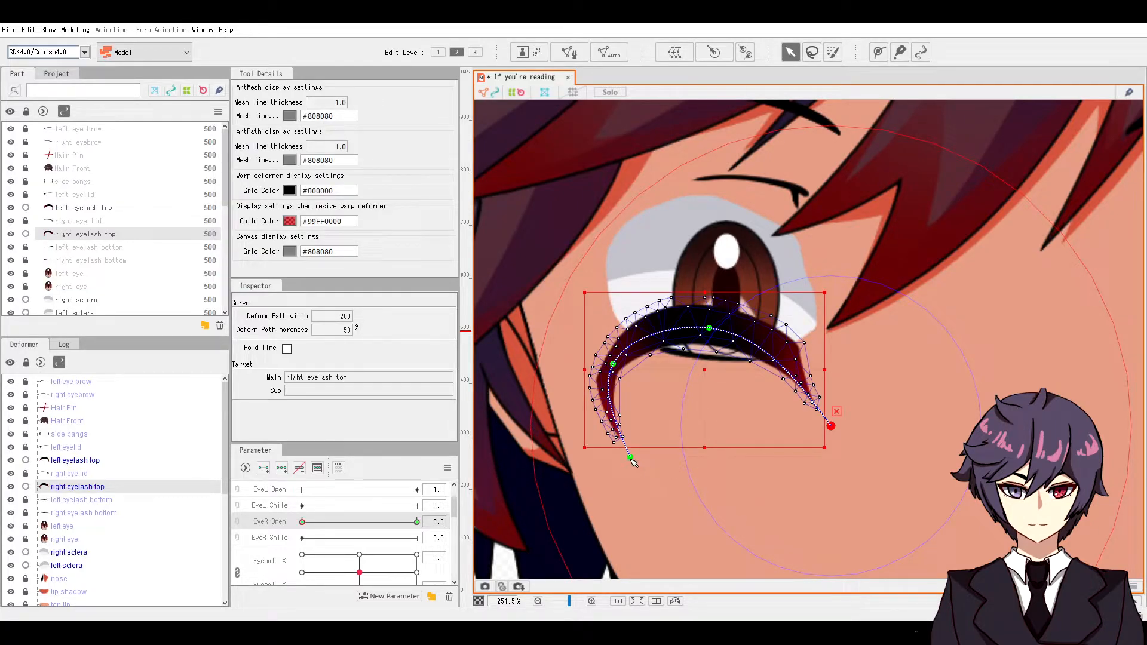
left_click_drag(630, 457, 571, 363)
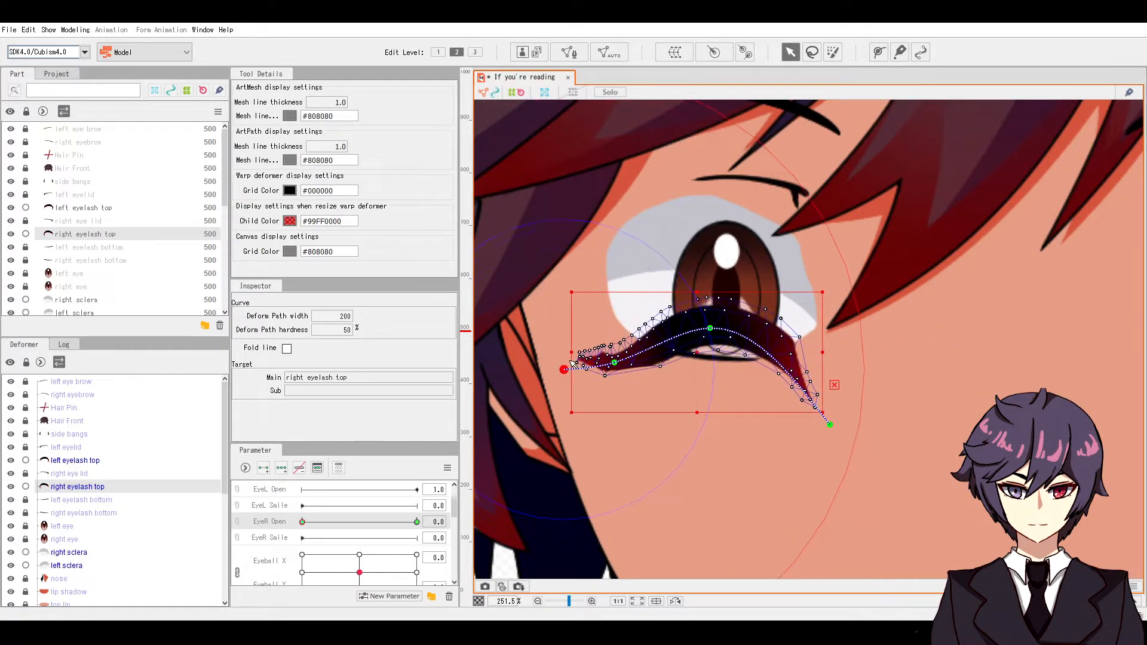
left_click_drag(716, 334, 725, 352)
left_click_drag(618, 368, 617, 351)
left_click_drag(831, 427, 831, 381)
left_click(718, 349)
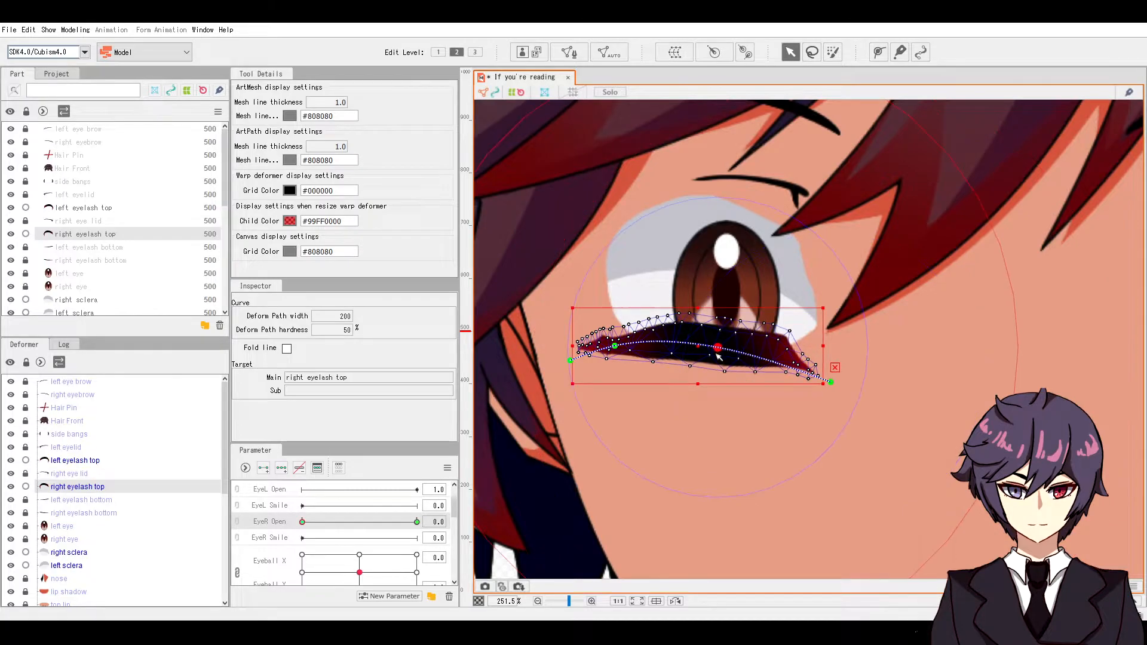
left_click_drag(718, 354, 717, 362)
left_click_drag(619, 351, 575, 339)
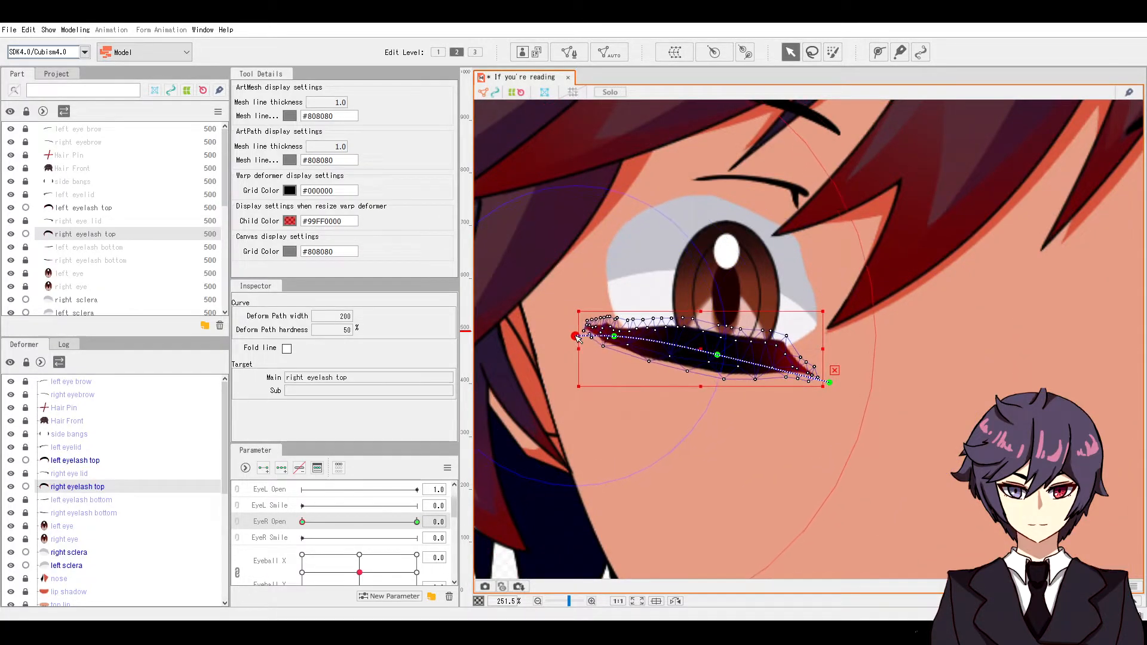
left_click_drag(719, 356, 718, 361)
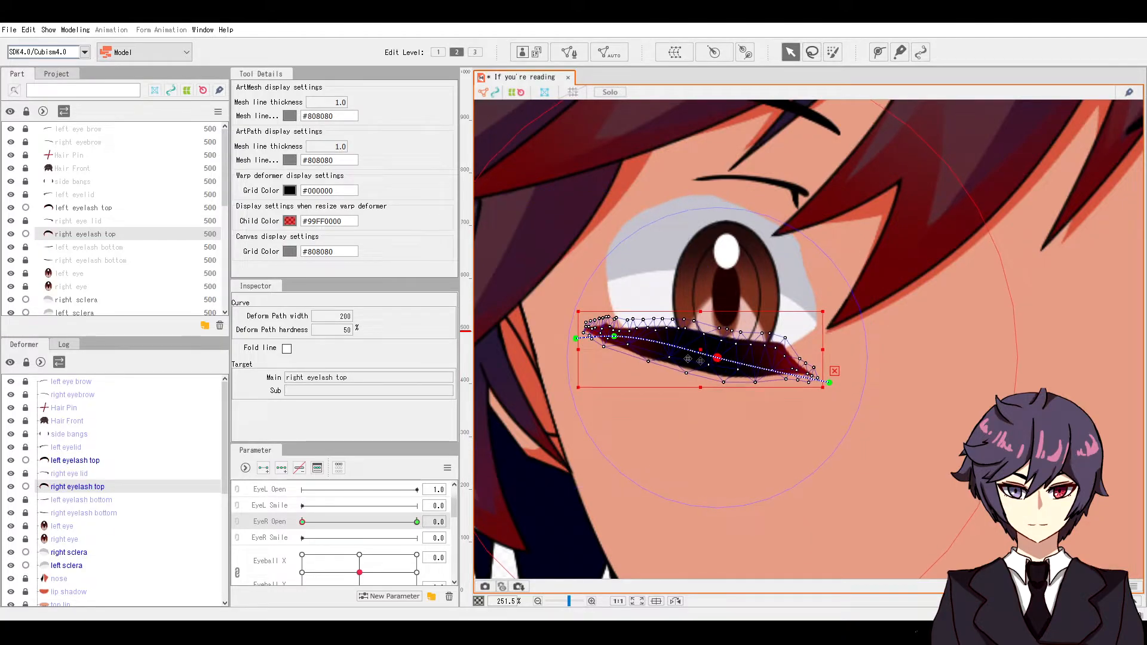
left_click_drag(614, 339, 622, 345)
left_click_drag(718, 357, 719, 358)
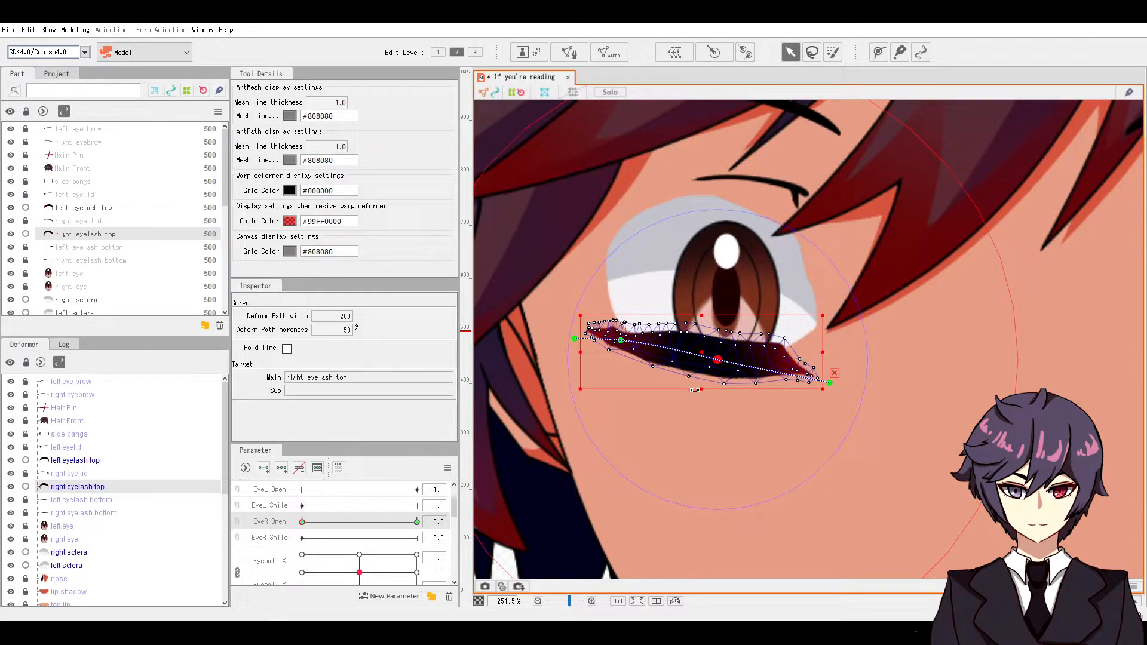
Step: Zoom in and pull stray top-edge vertices down onto the closed right eyelash
scroll(613, 357, "up", 5)
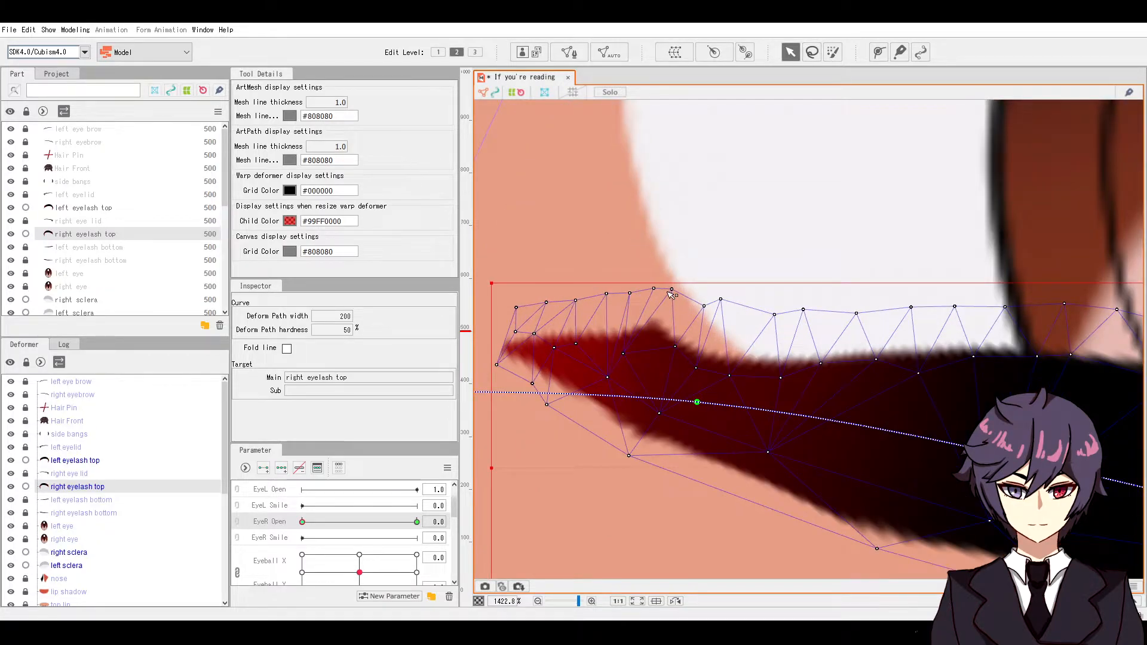
left_click_drag(672, 289, 650, 300)
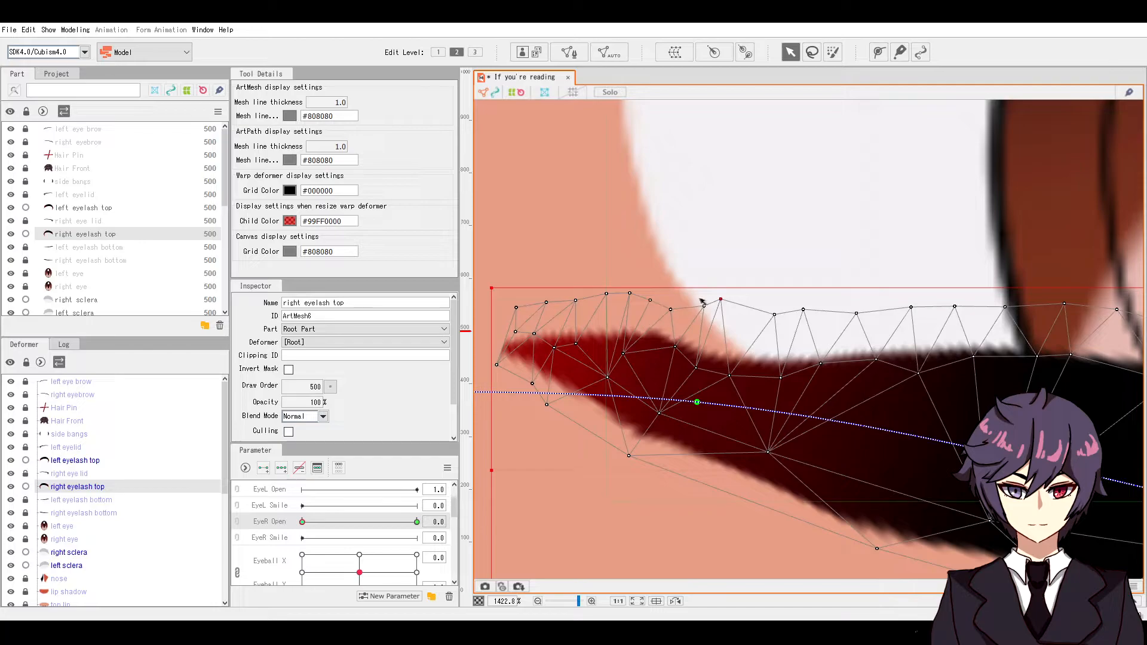
left_click_drag(720, 299, 724, 291)
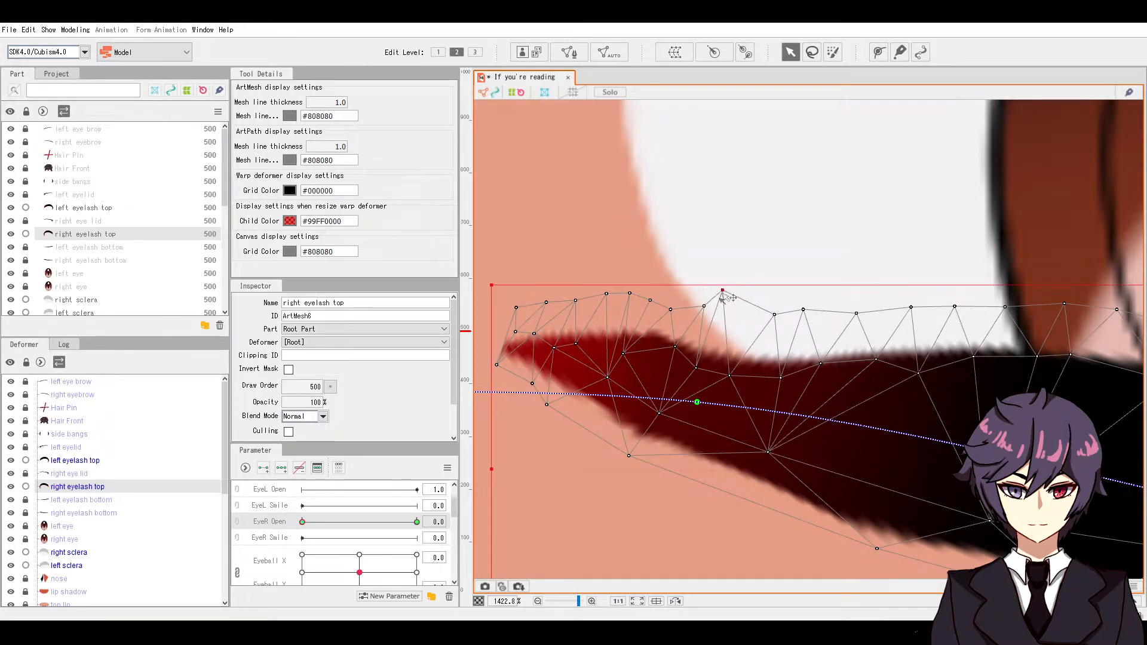
left_click_drag(650, 301, 644, 307)
Step: Scrub EyeR Open to test the eye closing, then select the right sclera
scroll(729, 343, "down", 5)
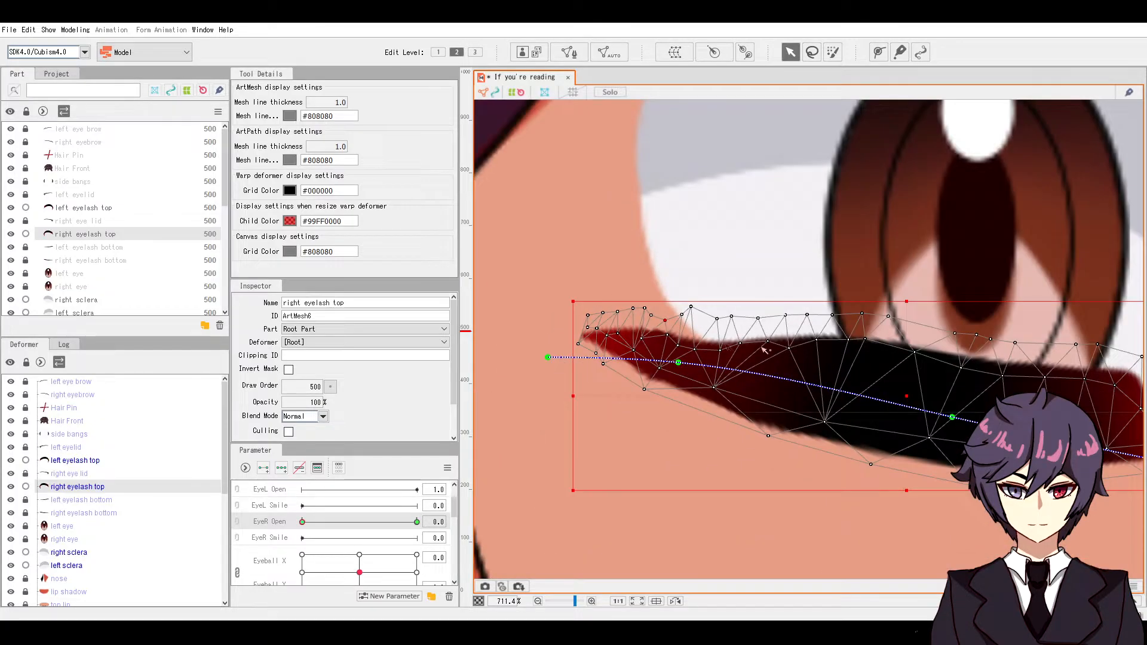
scroll(736, 332, "down", 1)
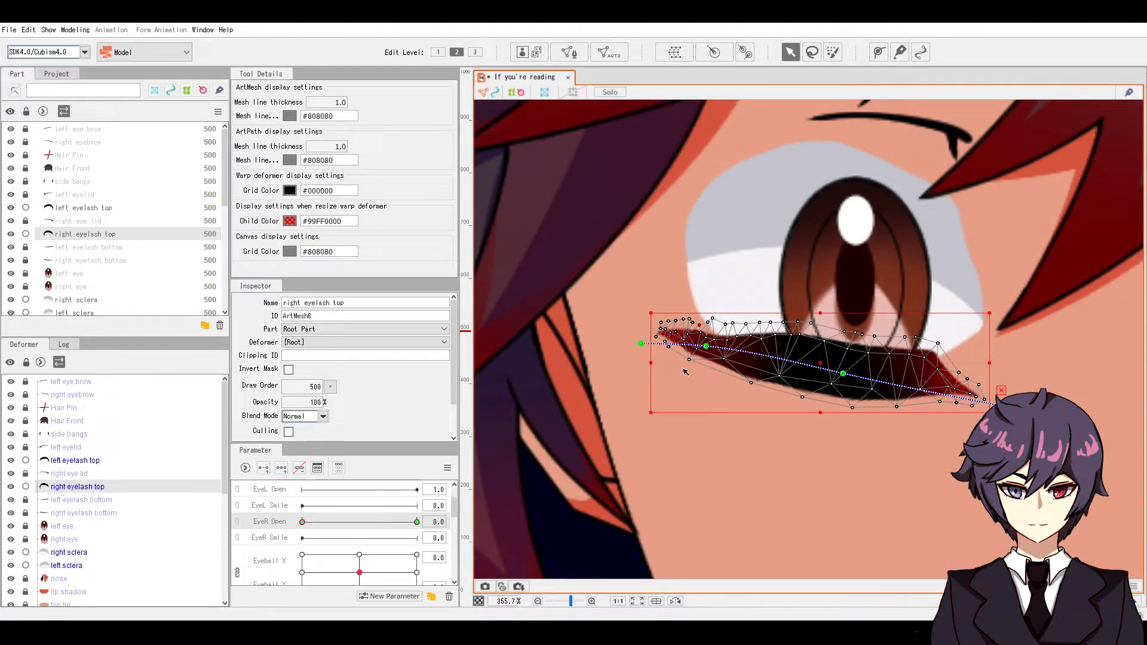
scroll(788, 451, "down", 2)
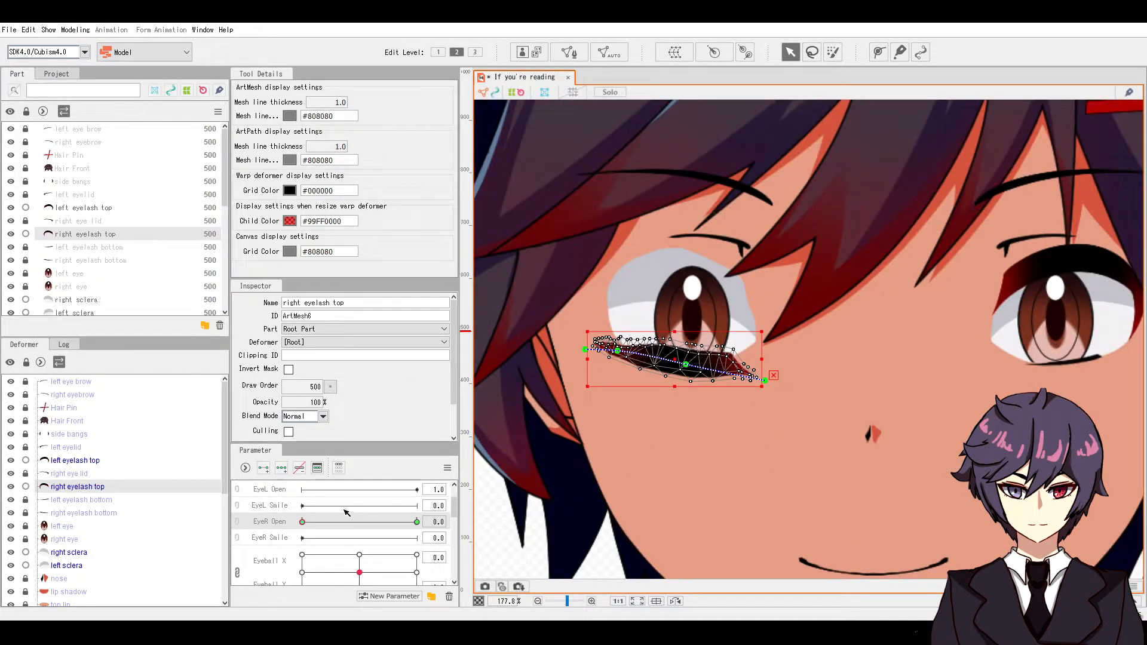
left_click_drag(312, 526, 336, 511)
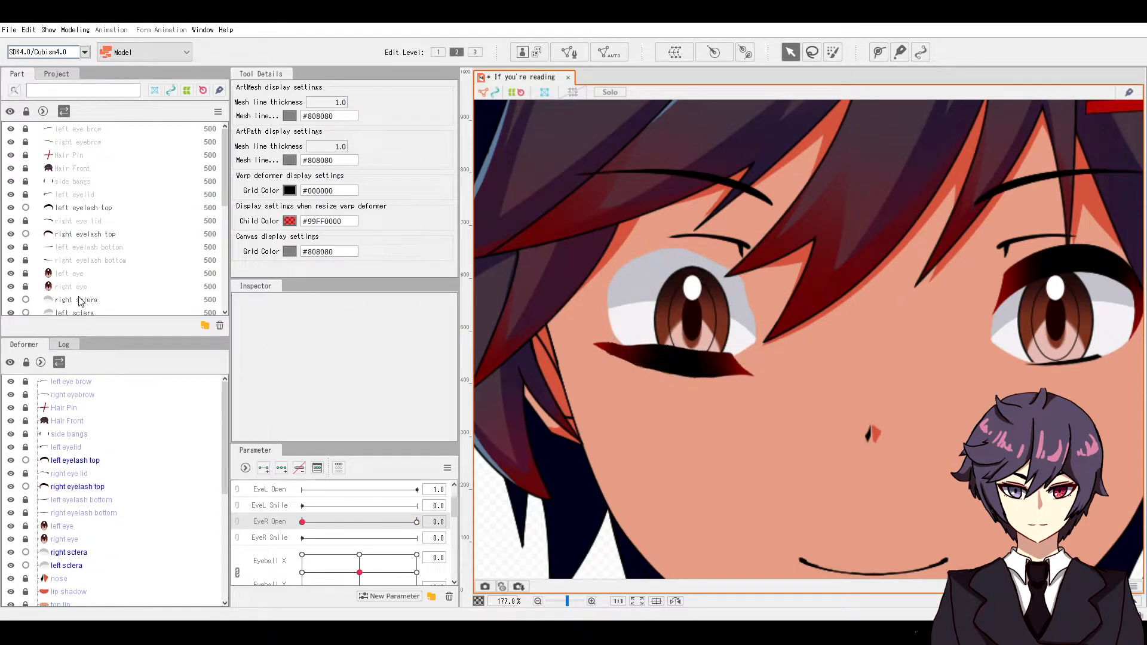
left_click(83, 299)
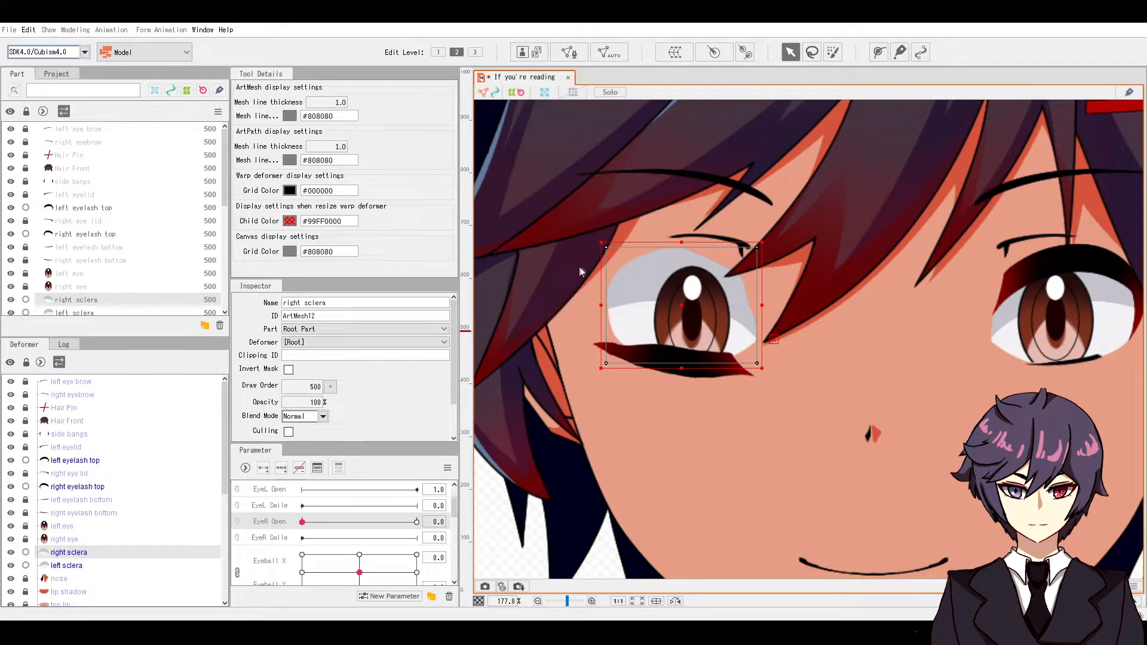
Step: Mesh the right sclera, key it on EyeR Open, squash it flat at 0, and test the blink
left_click(541, 292)
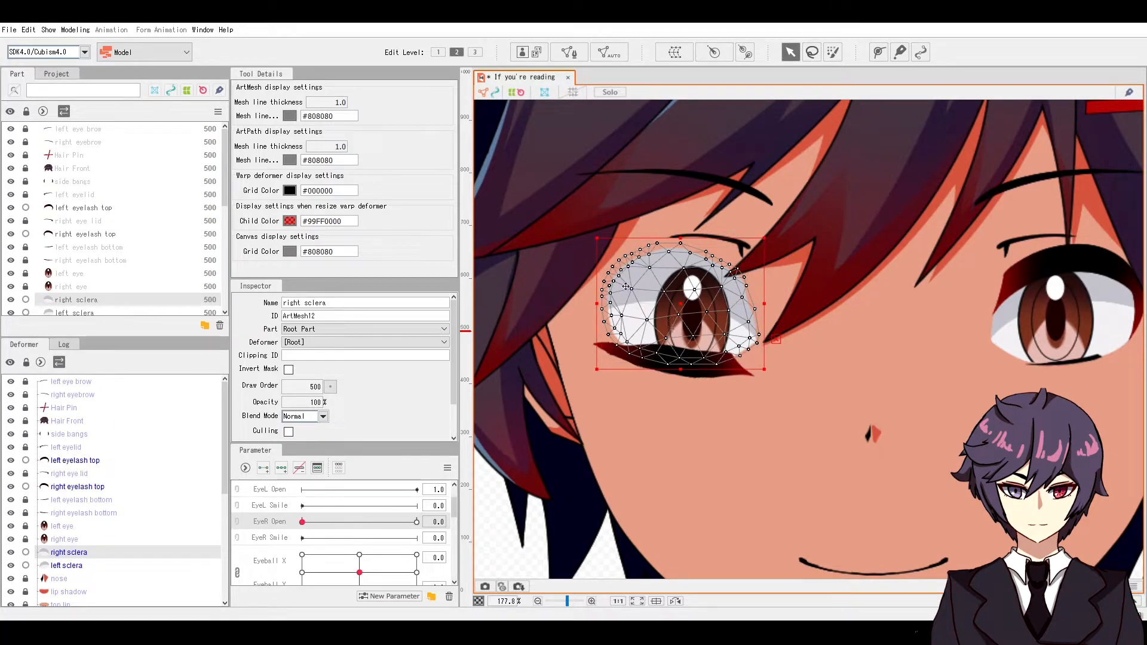
left_click(263, 468)
left_click(78, 290)
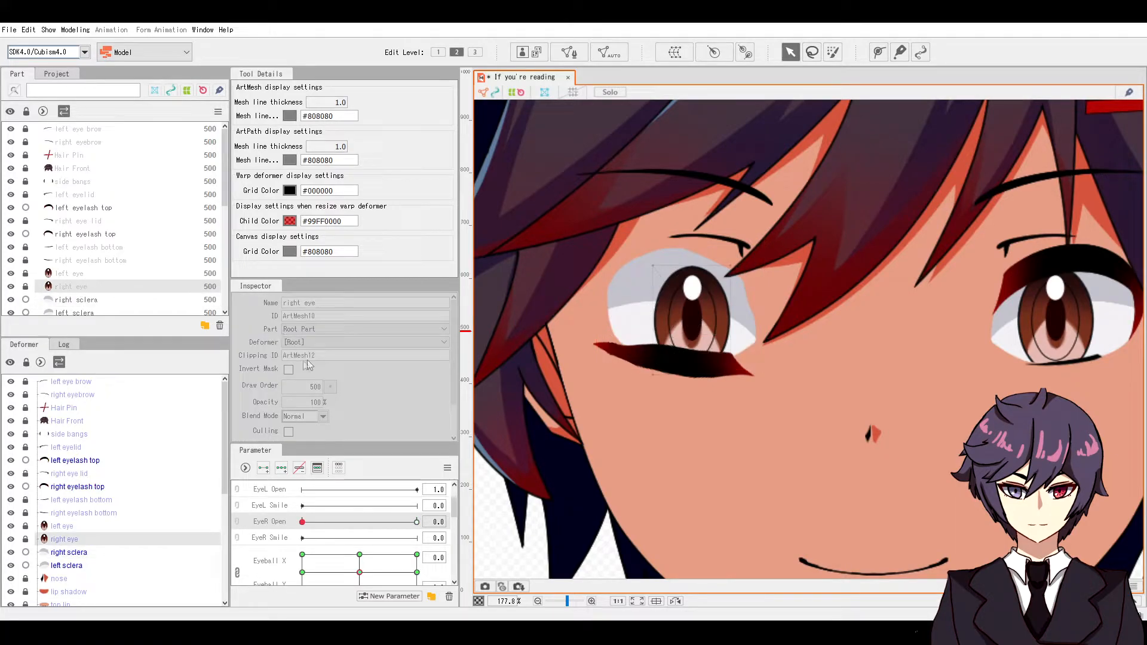
left_click(119, 300)
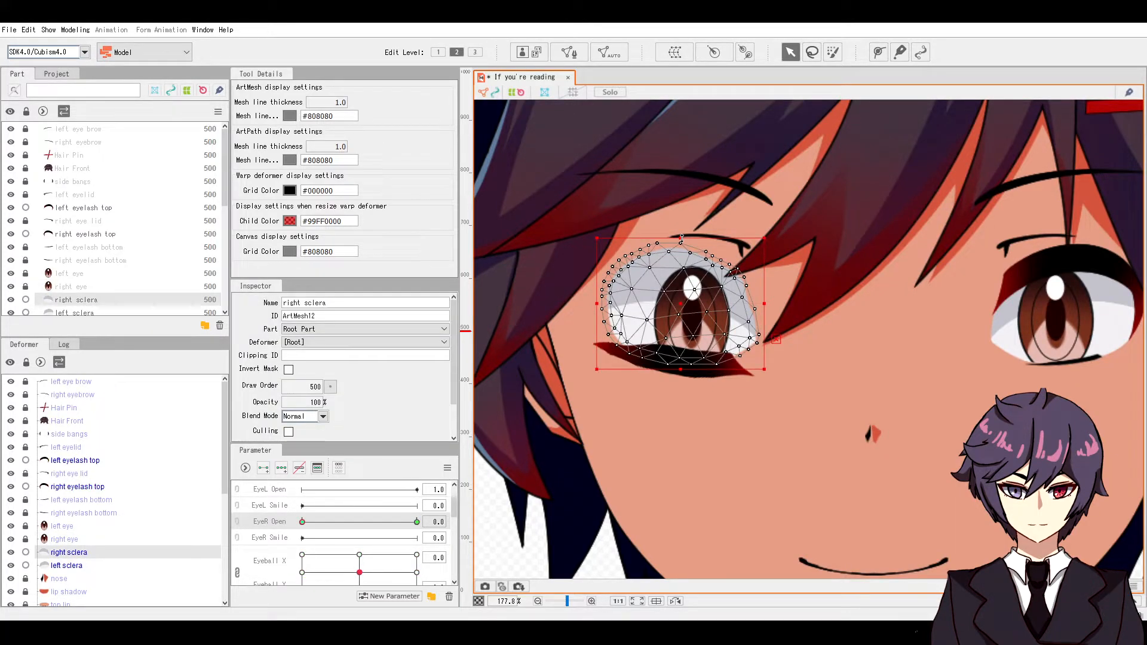
left_click_drag(682, 239, 681, 356)
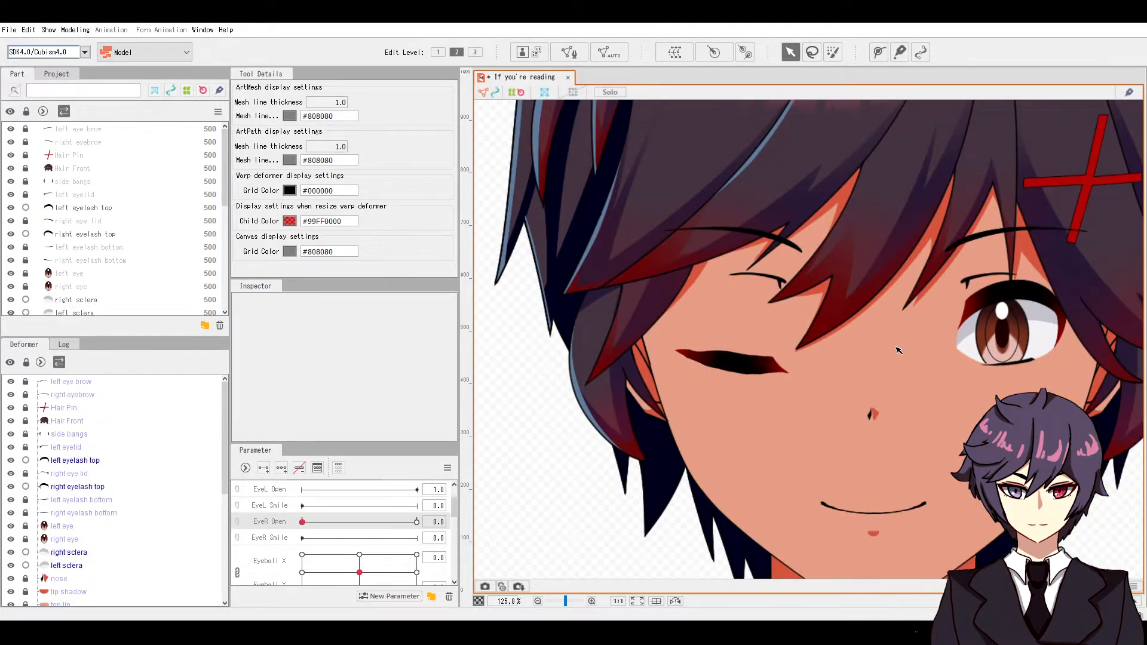
left_click_drag(303, 524, 376, 522)
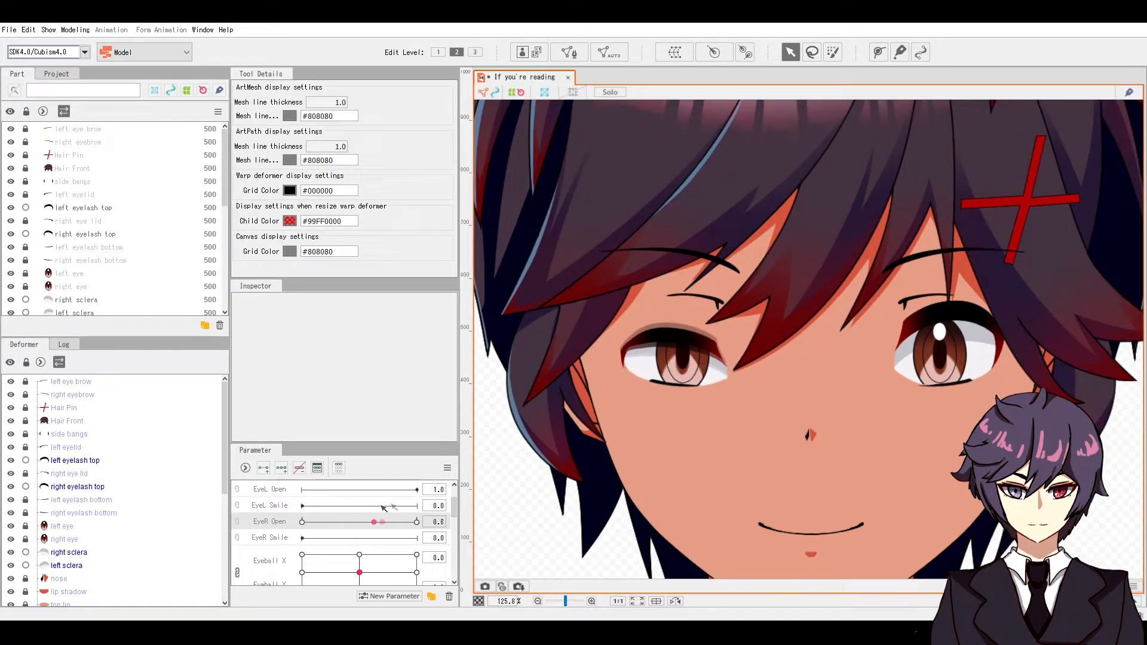
left_click_drag(330, 522, 303, 522)
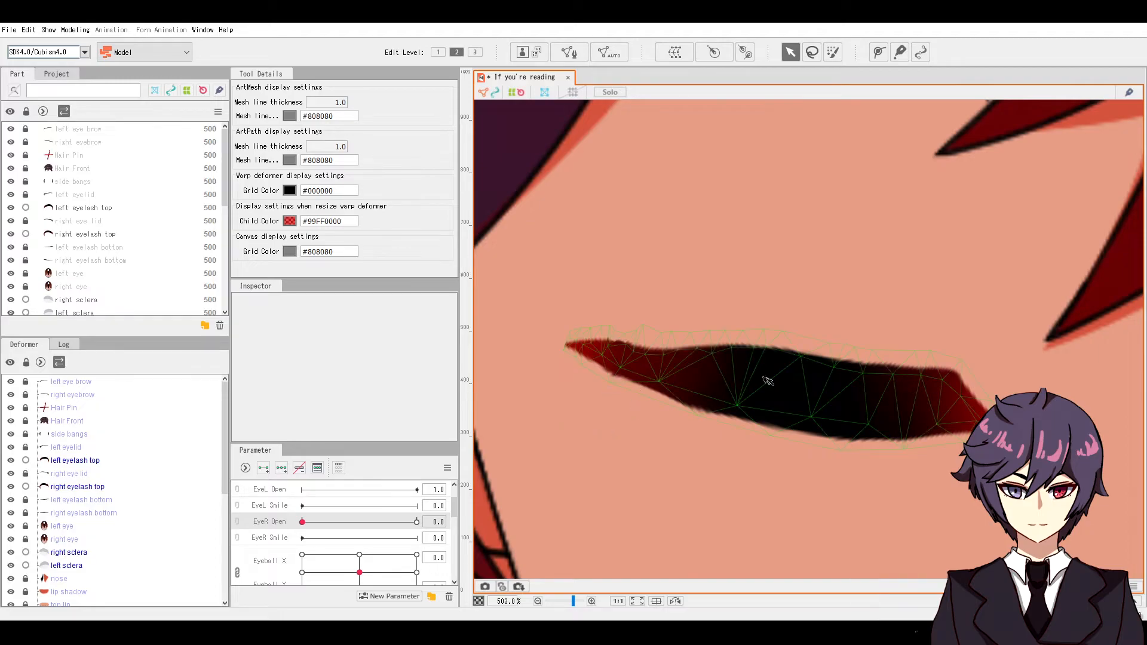
left_click(768, 382)
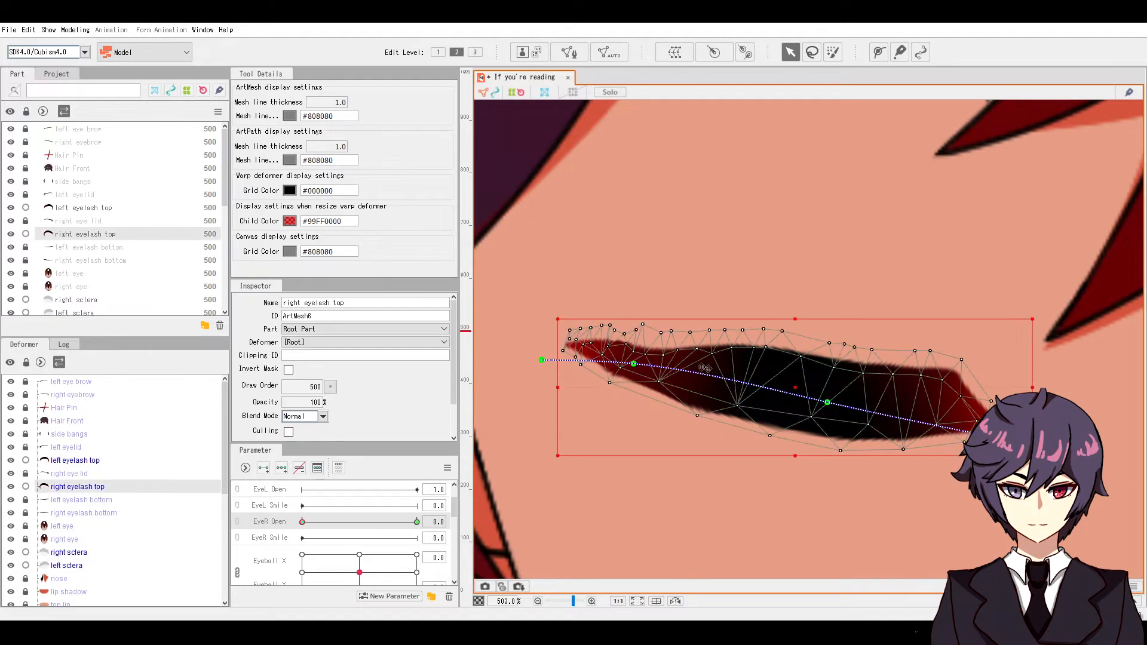
scroll(614, 347, "up", 3)
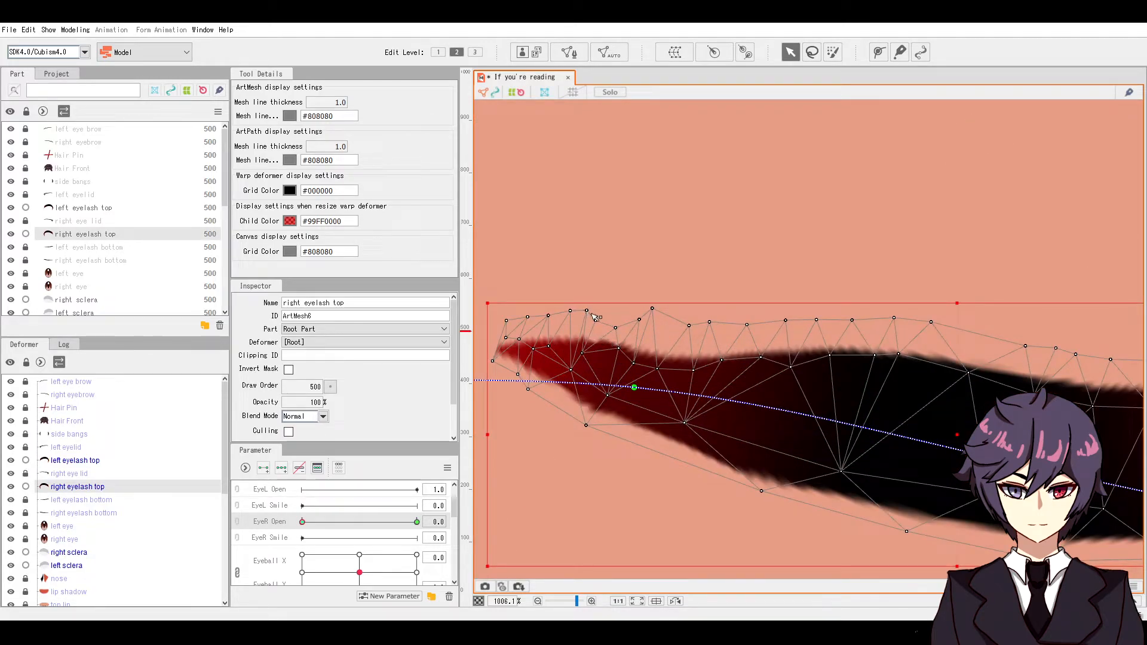
scroll(611, 324, "down", 2)
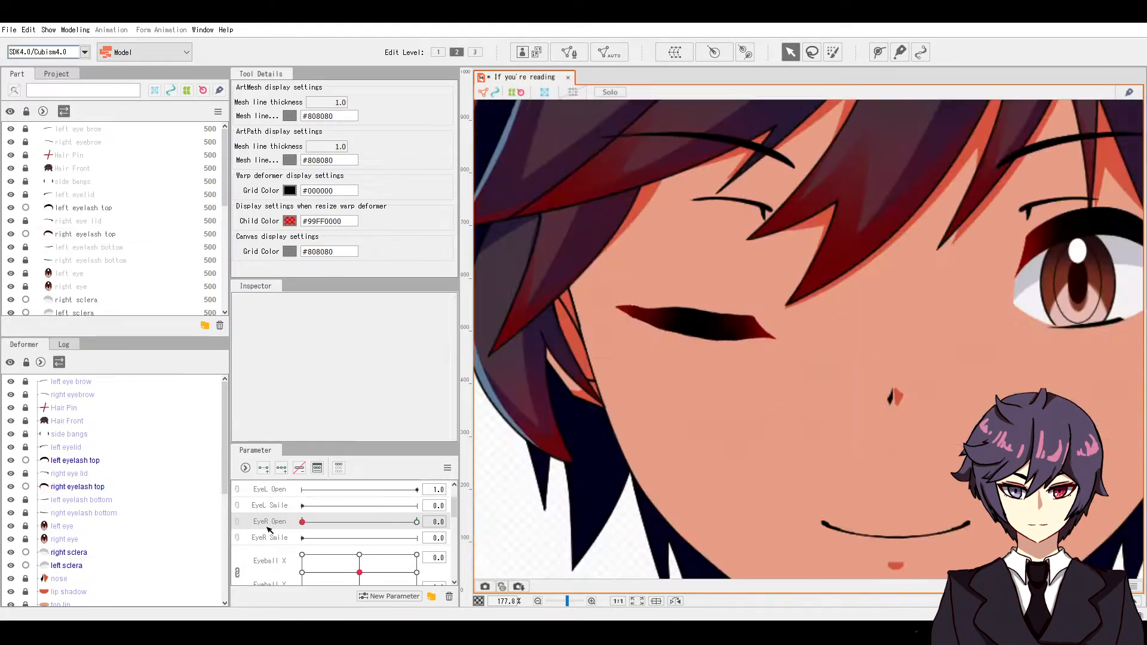
left_click_drag(303, 523, 422, 484)
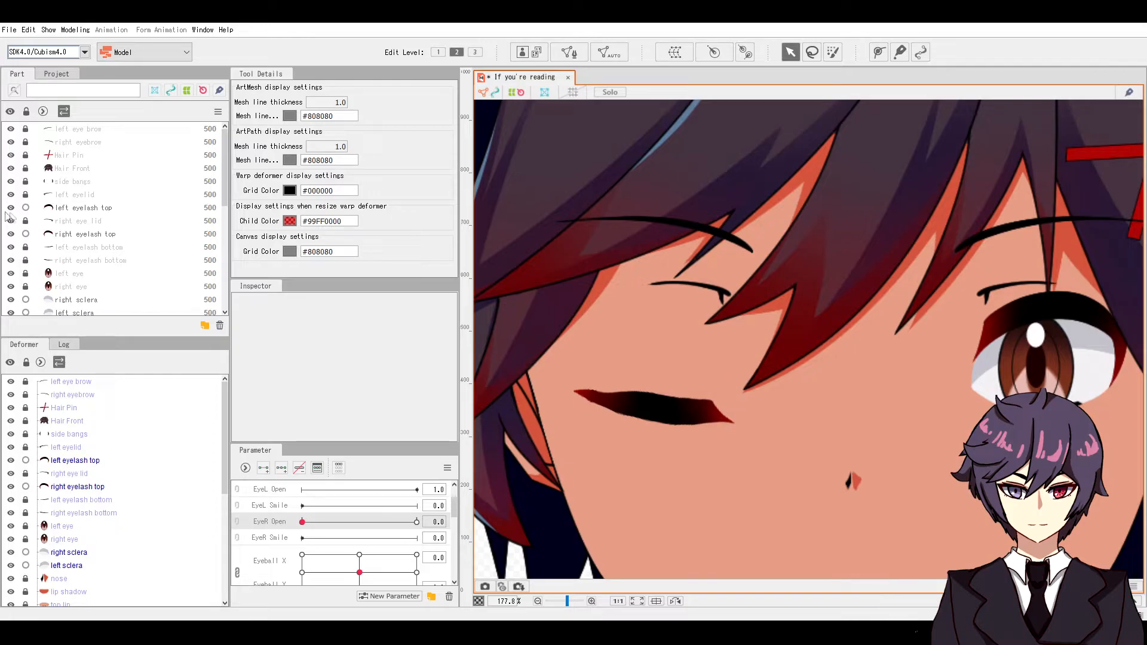
Step: Auto-mesh the right eye lid, key it on EyeR Open, and lower it onto the closed eye
left_click(67, 221)
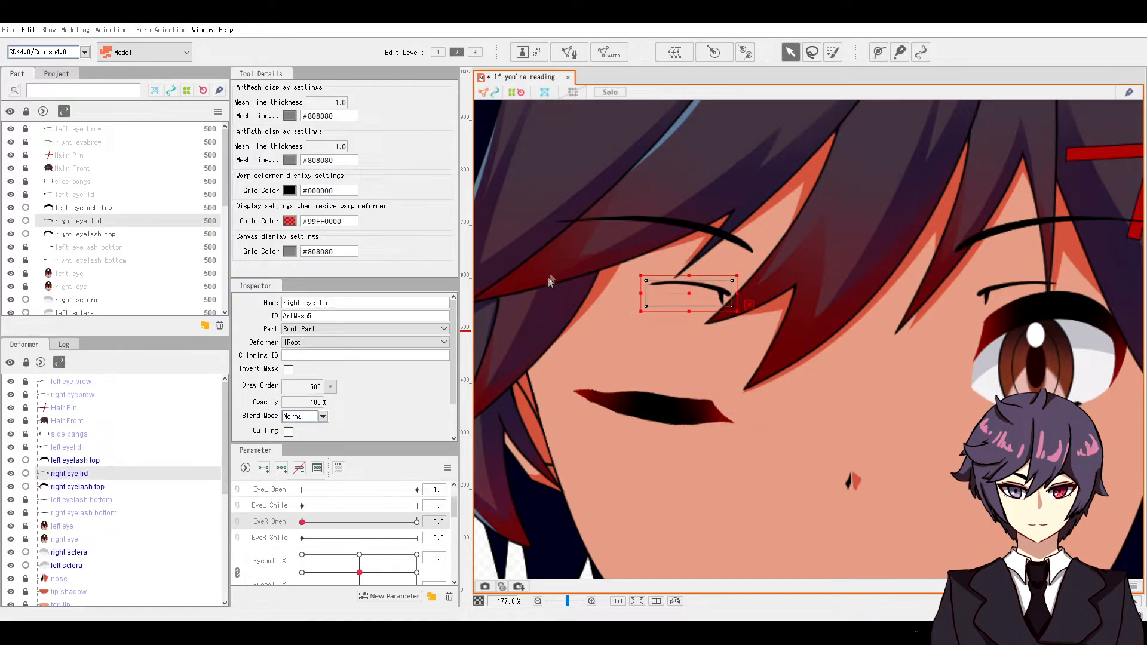
left_click(535, 295)
left_click(644, 233)
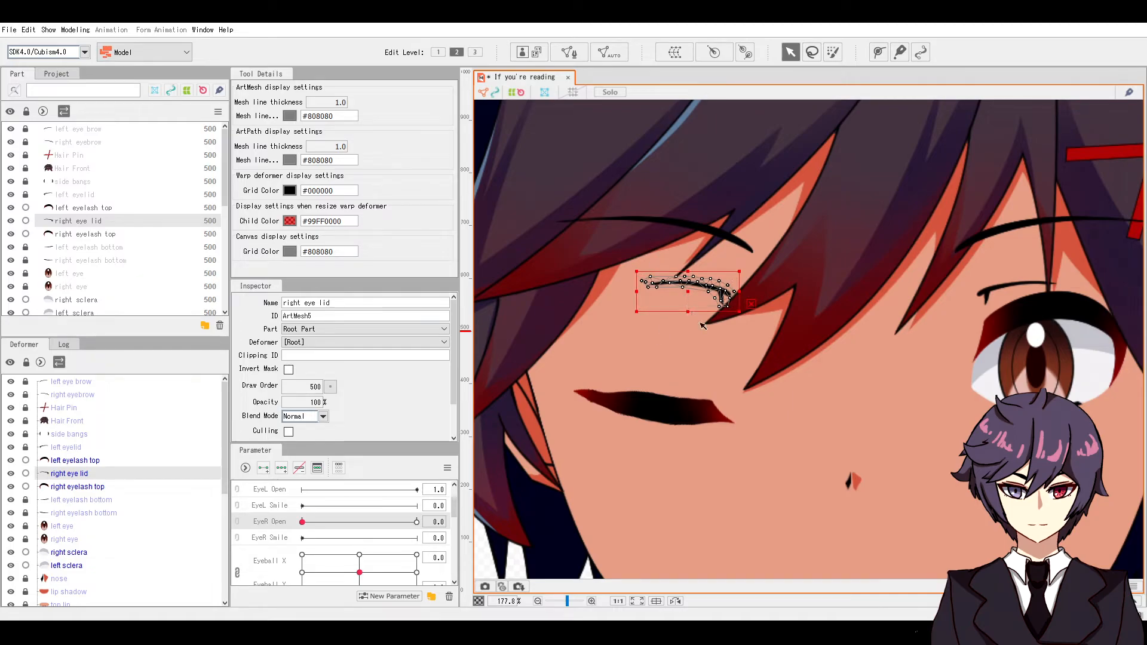
left_click(264, 468)
left_click_drag(700, 302, 691, 352)
Step: Pull the eyelid tip's lower vertices up to shorten the tip
scroll(691, 353, "up", 2)
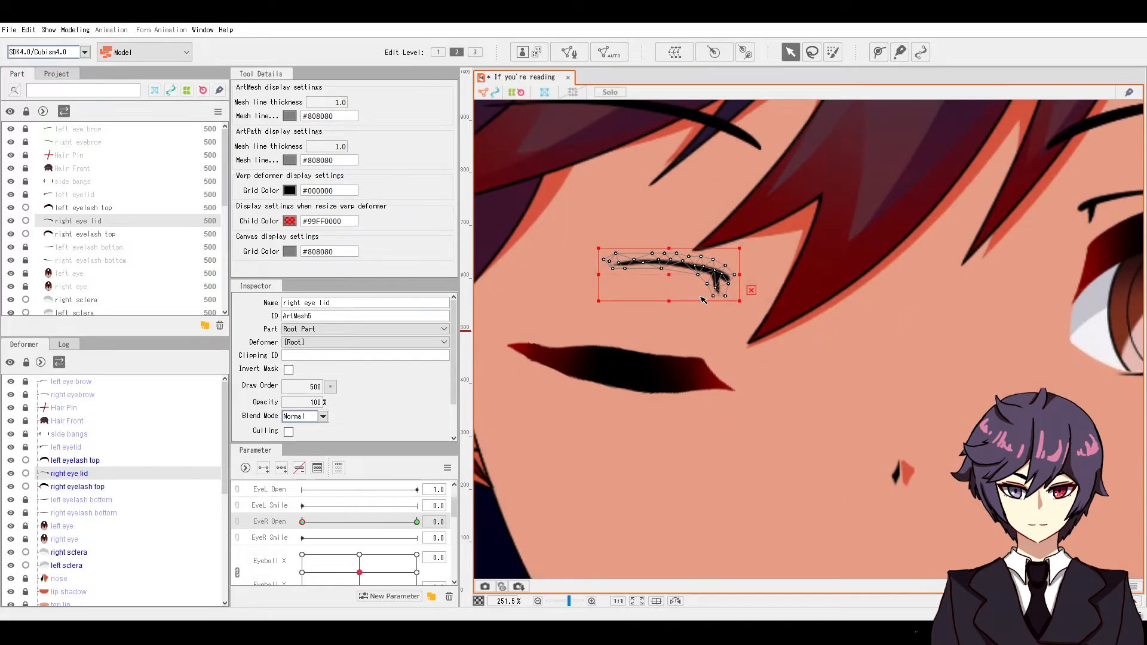
scroll(716, 280, "up", 8)
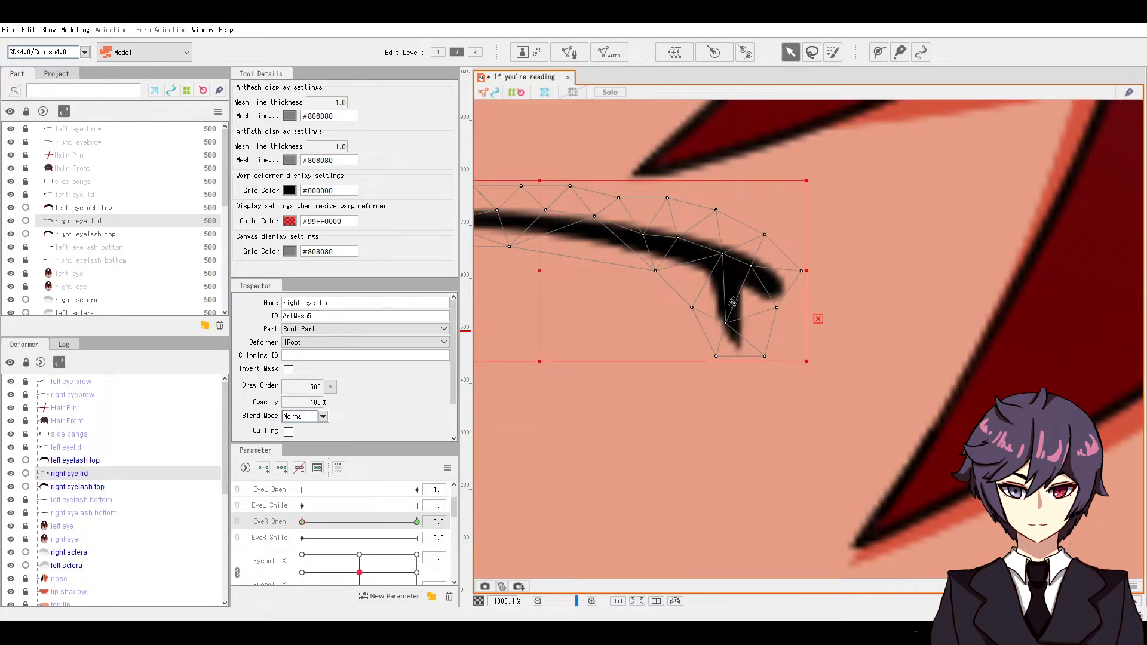
left_click_drag(726, 323, 725, 284)
left_click_drag(765, 357, 761, 307)
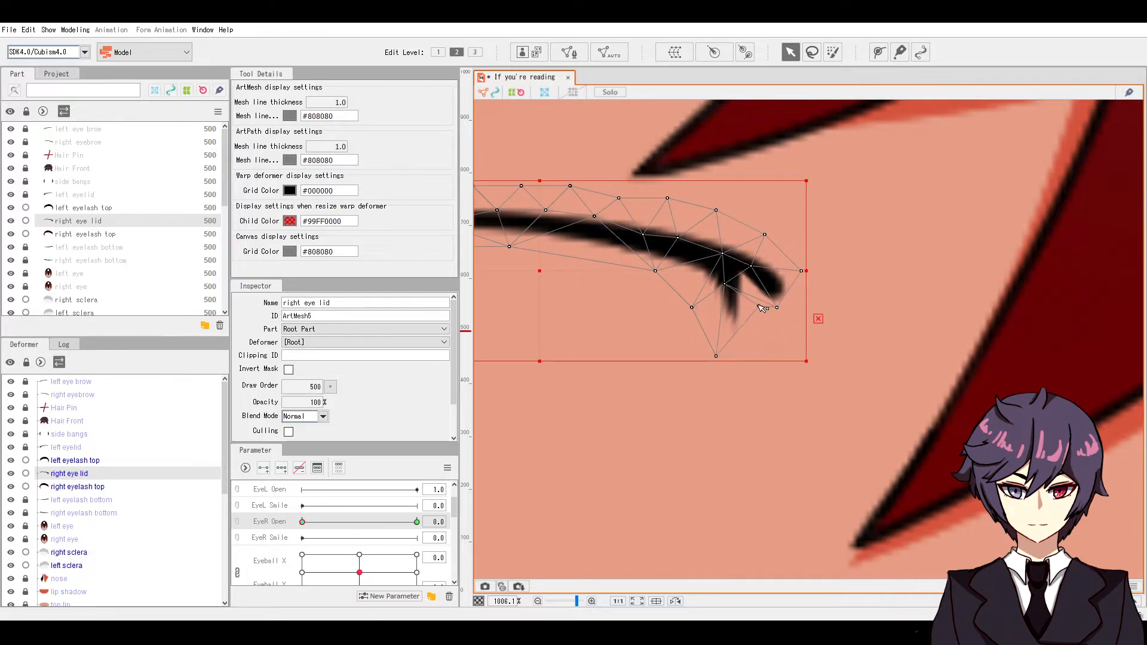
left_click_drag(717, 353, 697, 287)
Step: Collapse the lower spur and smooth the eyelid tip by adjusting its vertices
scroll(698, 287, "down", 1)
scroll(738, 288, "up", 3)
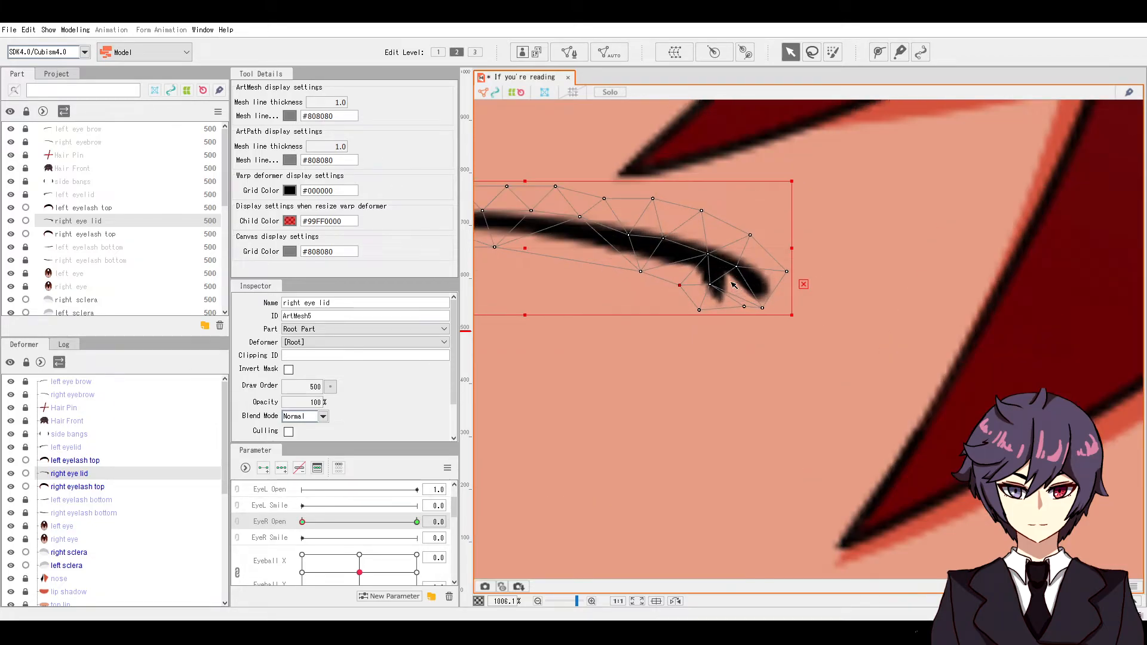
left_click_drag(709, 253, 761, 283)
left_click_drag(689, 358, 669, 294)
left_click_drag(708, 250, 702, 261)
left_click_drag(711, 305, 726, 271)
left_click_drag(780, 341, 738, 284)
left_click_drag(670, 284, 687, 271)
left_click_drag(768, 273, 767, 264)
left_click_drag(704, 251, 720, 272)
left_click_drag(738, 284, 810, 326)
left_click_drag(686, 271, 678, 295)
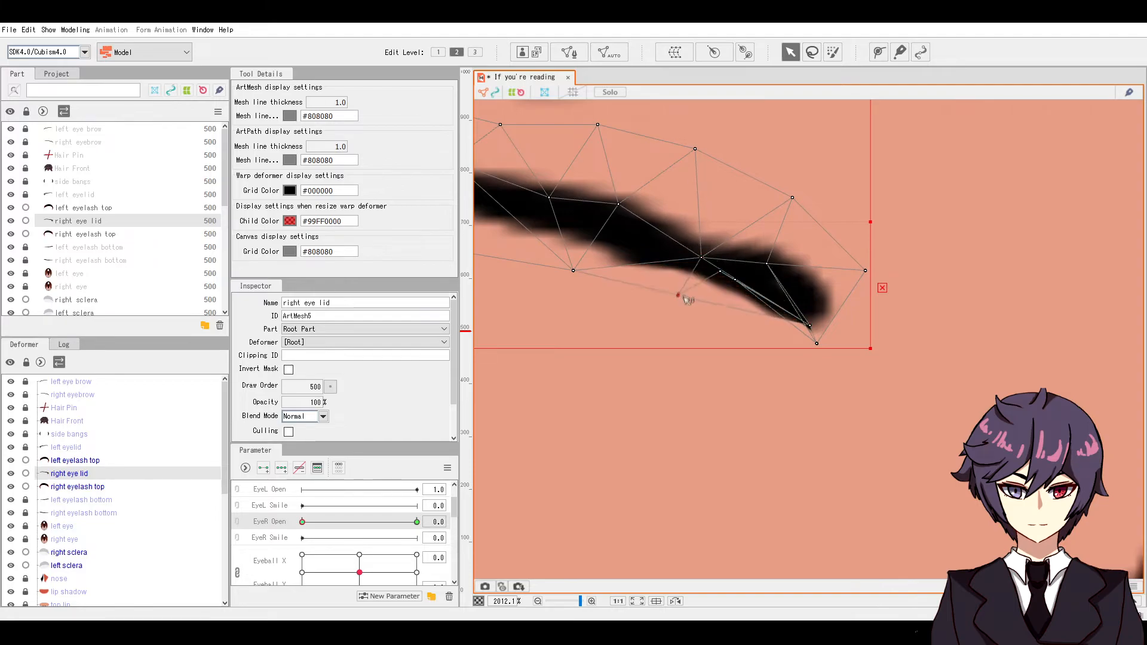
left_click_drag(574, 270, 564, 264)
left_click_drag(701, 258, 698, 250)
Step: Rotate the right eye lid clockwise so it matches the closed eye
left_click(819, 217)
scroll(819, 217, "down", 4)
scroll(705, 236, "down", 2)
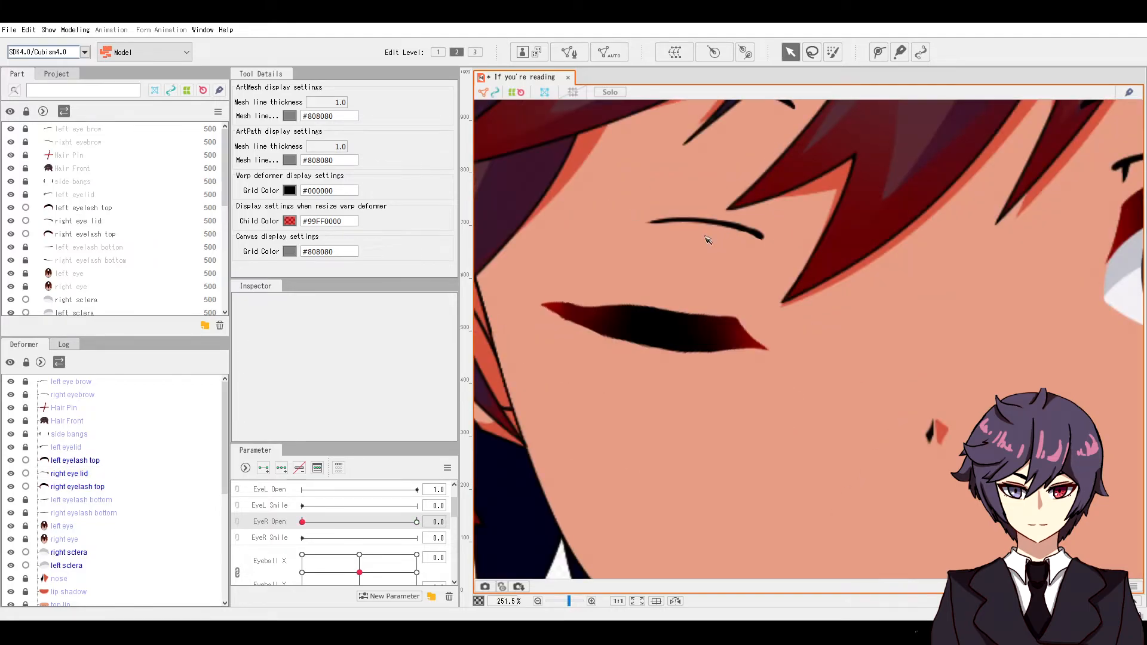
scroll(713, 232, "up", 1)
left_click(776, 243)
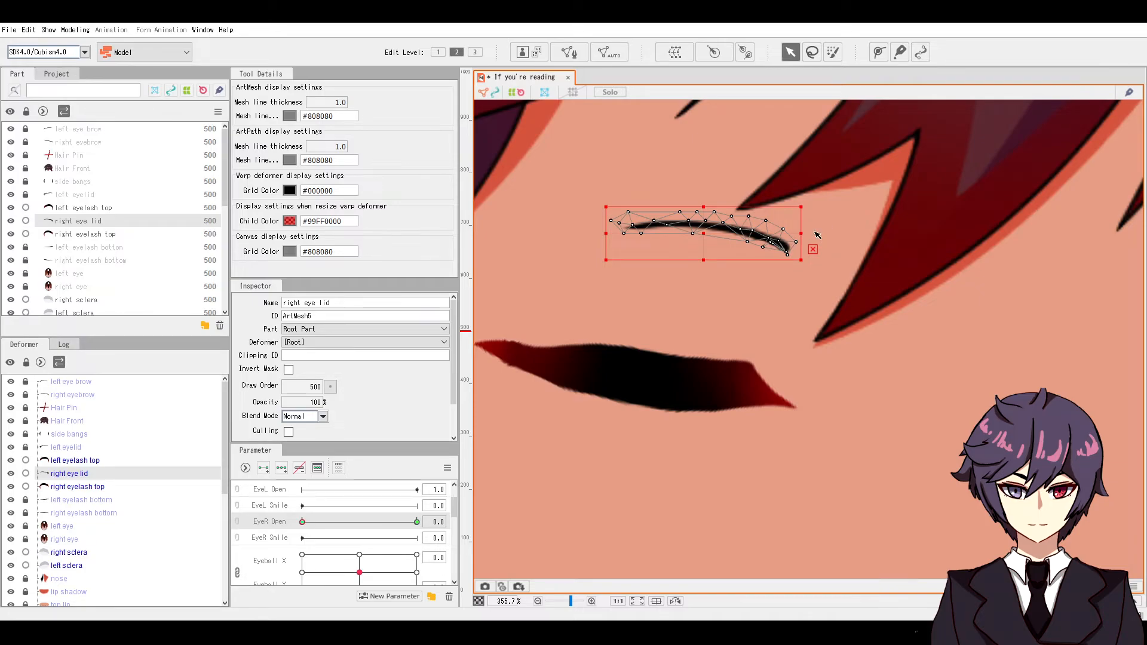
left_click_drag(807, 233, 807, 250)
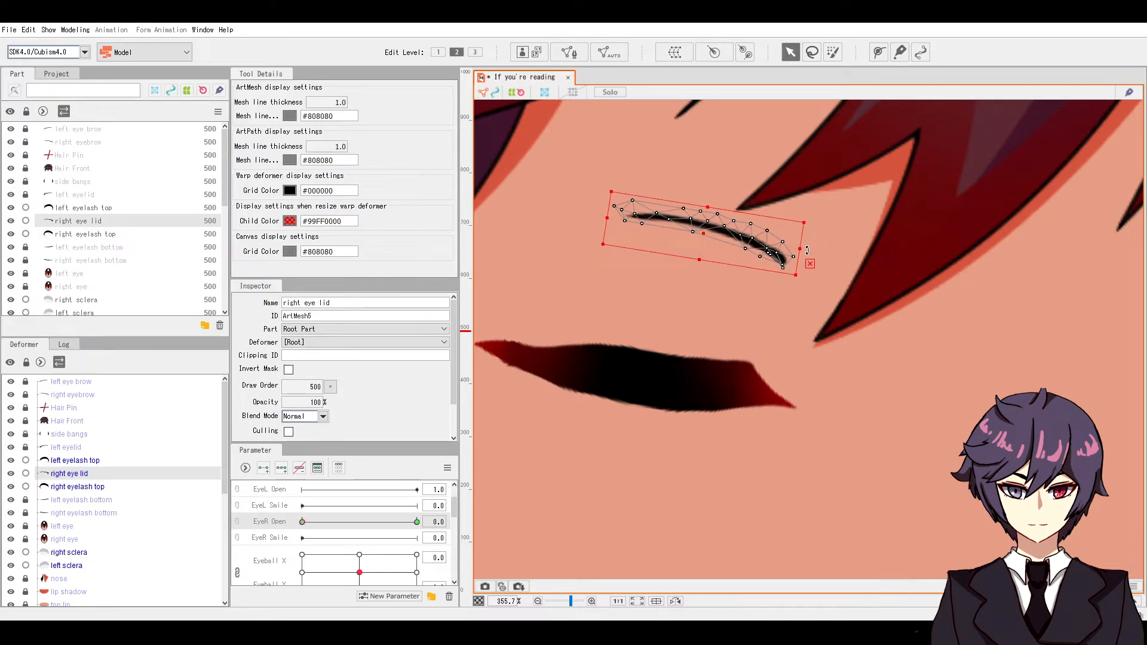
left_click(725, 248)
Step: Preview the finished right-eye blink and set EyeR Open back to 1.0
scroll(749, 274, "down", 5)
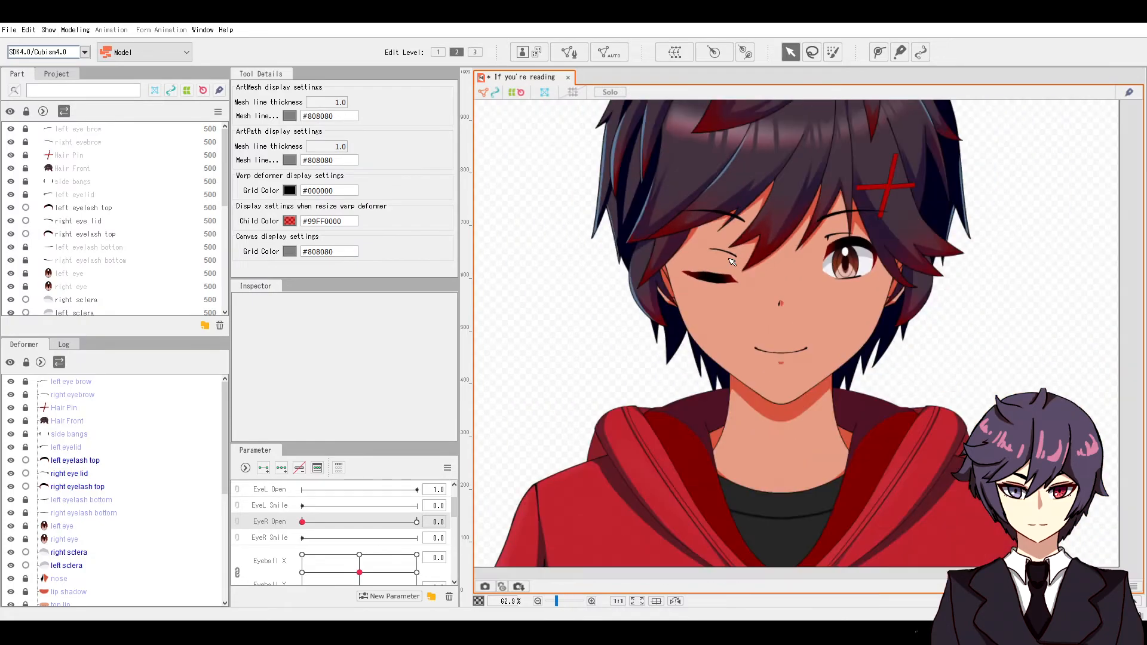
left_click_drag(320, 524, 416, 522)
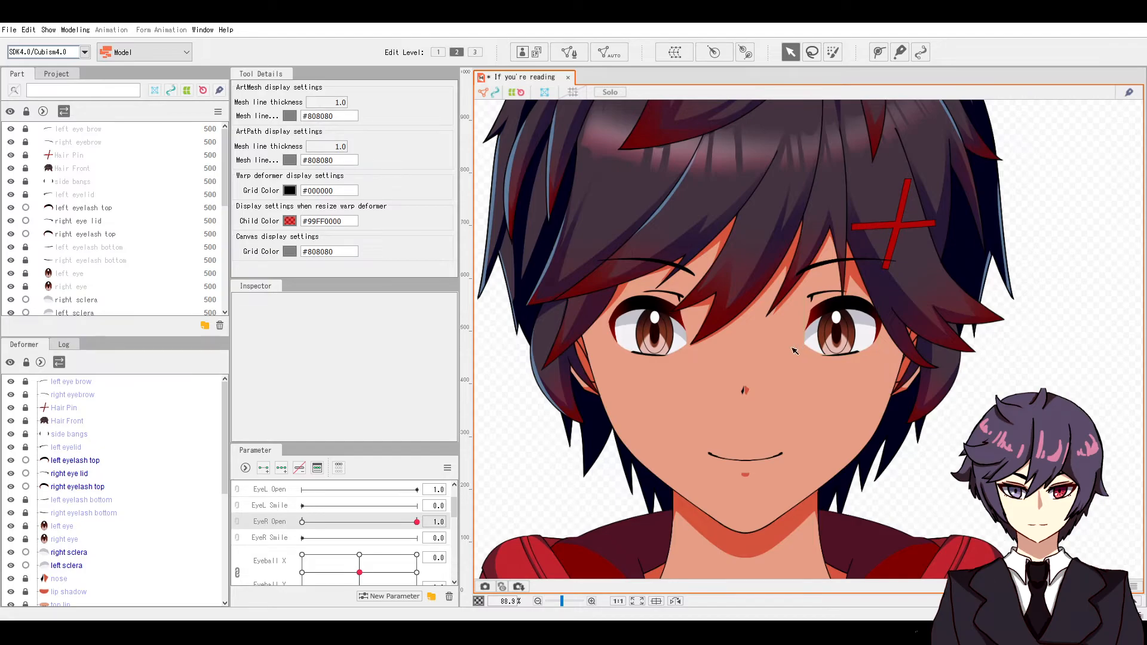
scroll(815, 331, "up", 3)
scroll(328, 538, "up", 3)
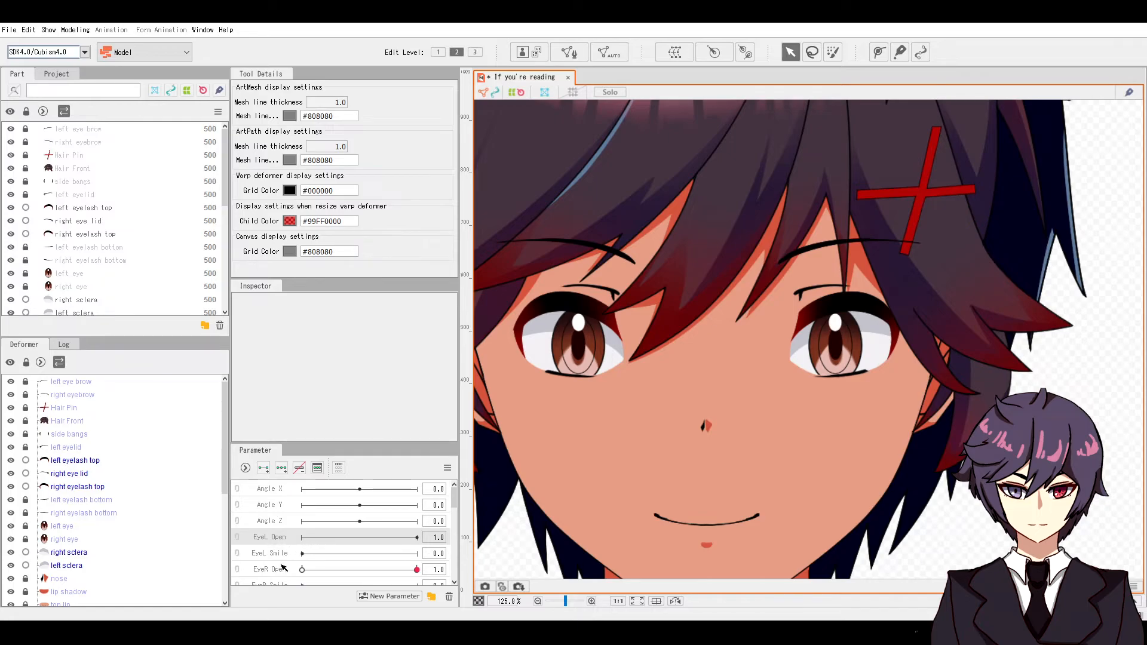
Step: Select the left eyelash top, key it on EyeL Open, set 0, and move it down
left_click(94, 210)
left_click(264, 468)
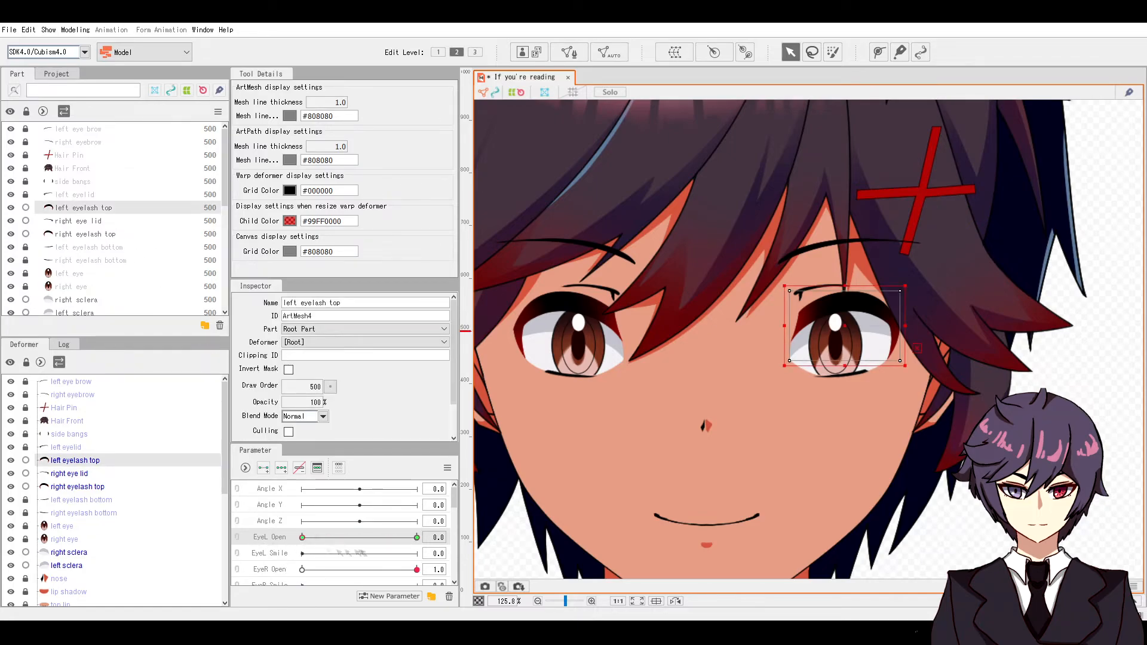
left_click_drag(418, 537, 303, 538)
left_click_drag(417, 570, 302, 570)
left_click_drag(846, 330, 846, 385)
Step: Place a four-point deform path along the left eyelash top
left_click(879, 52)
scroll(874, 379, "up", 2)
left_click(792, 52)
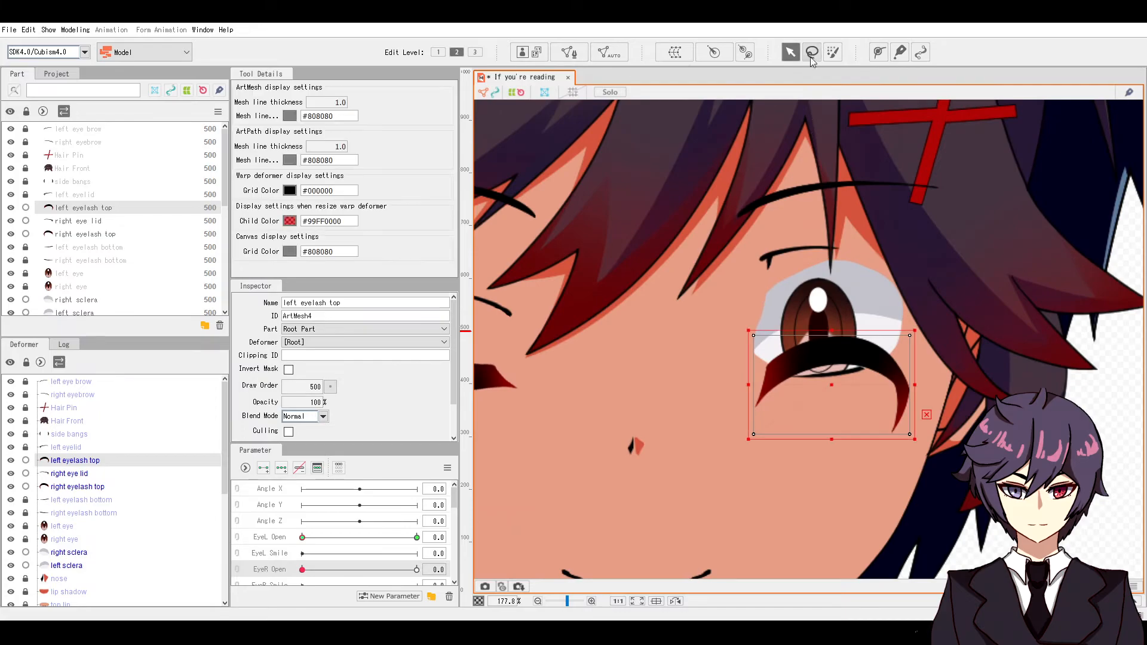
left_click(878, 52)
scroll(894, 462, "up", 2)
left_click(898, 435)
left_click(888, 321)
left_click(799, 310)
left_click(692, 400)
left_click(791, 52)
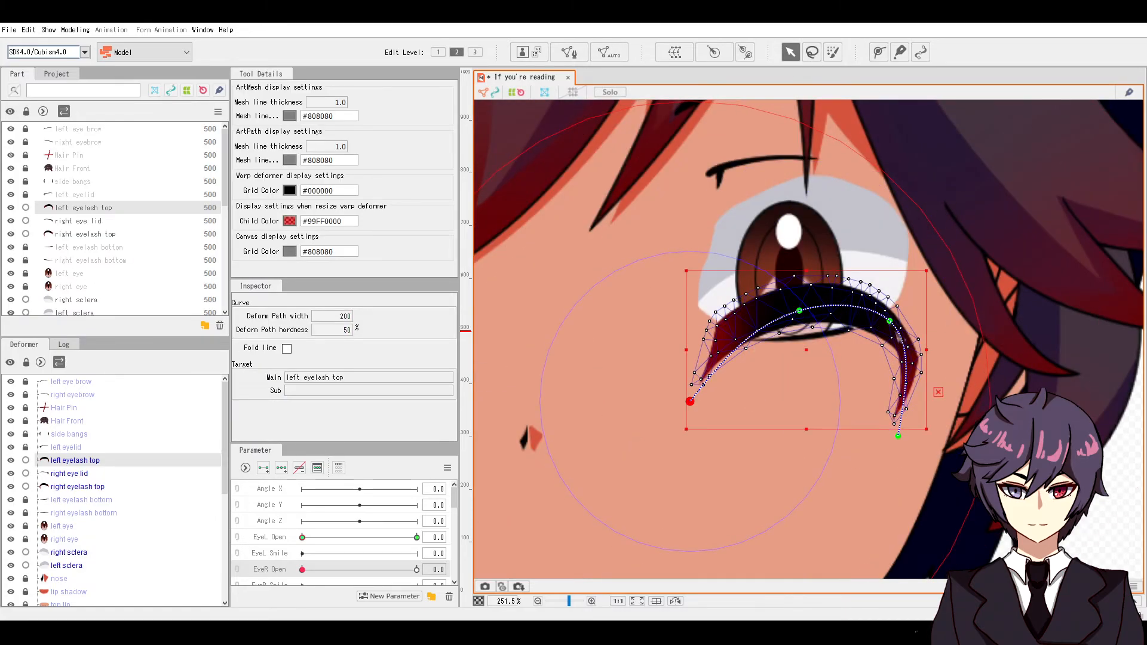
Step: Drag the deform path points to flatten the left eyelash toward closure
scroll(1010, 285, "down", 2)
left_click_drag(784, 366, 775, 350)
left_click_drag(861, 303, 864, 320)
left_click_drag(931, 394, 947, 306)
left_click(867, 315)
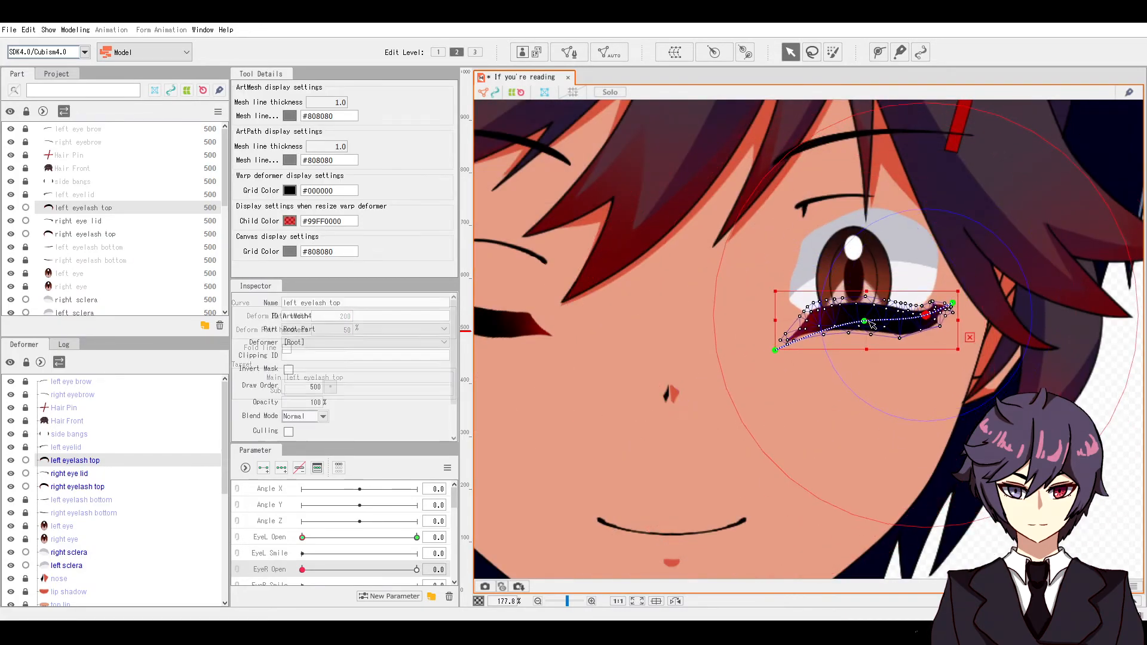
scroll(862, 316, "up", 4)
scroll(861, 259, "down", 4)
left_click_drag(864, 292, 866, 300)
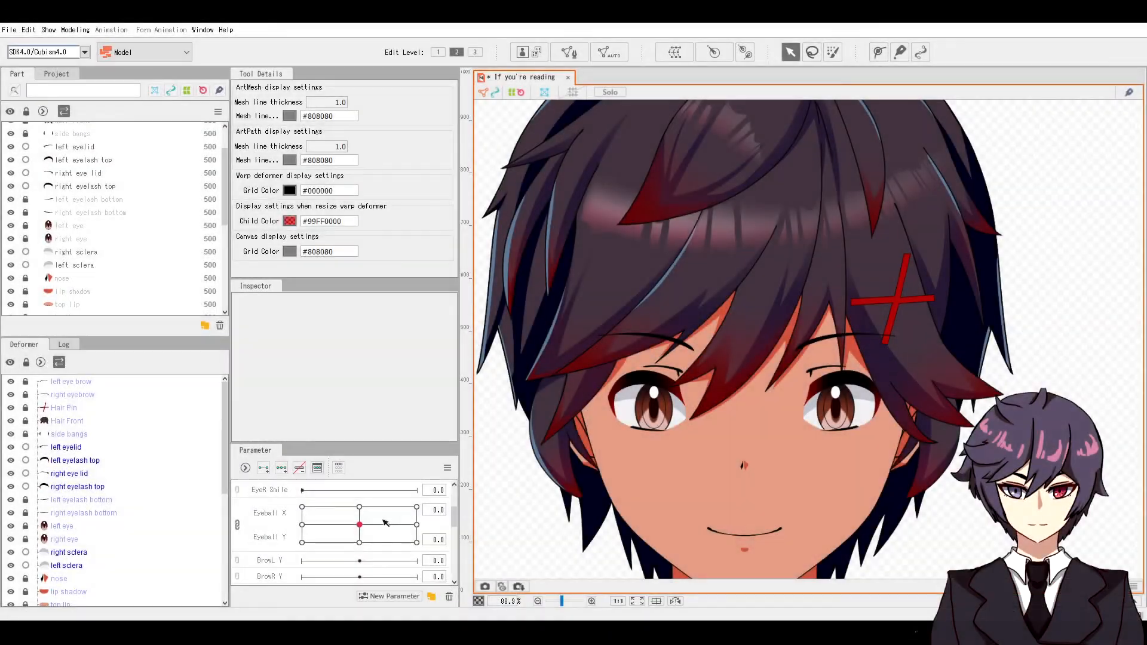
Step: Try the Eyeball X/Y control, then reset the eyes to look straight ahead
mouse_move(384, 524)
left_mouse_down()
mouse_move(358, 540)
mouse_move(384, 525)
left_mouse_up()
left_click(364, 529)
scroll(364, 530, "up", 1)
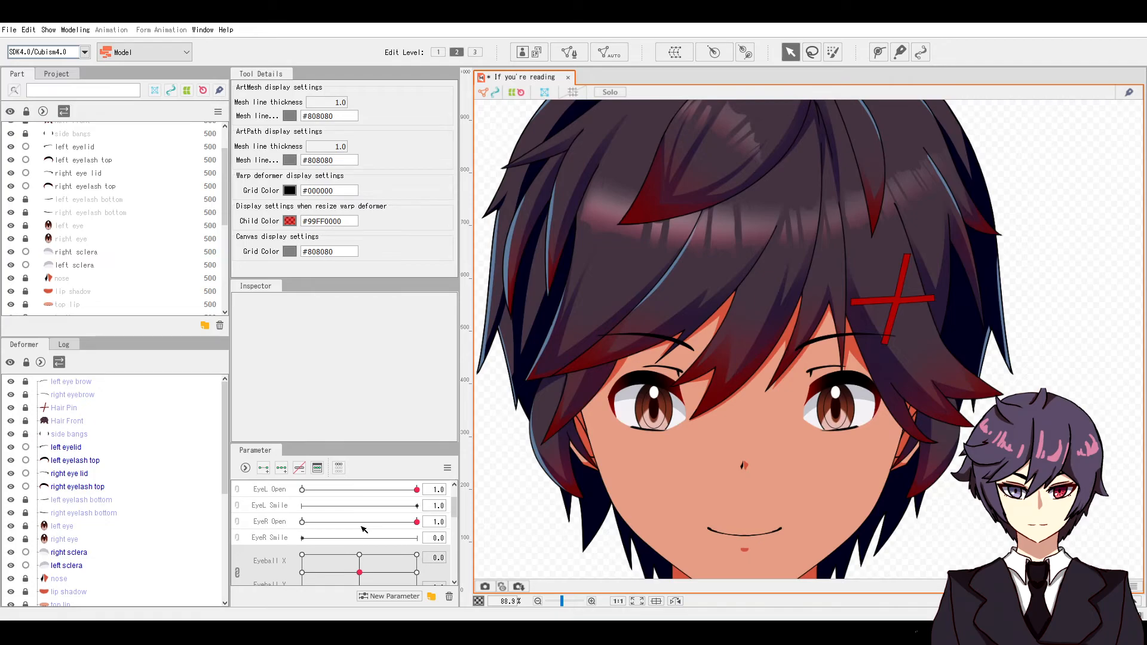
left_click(372, 524)
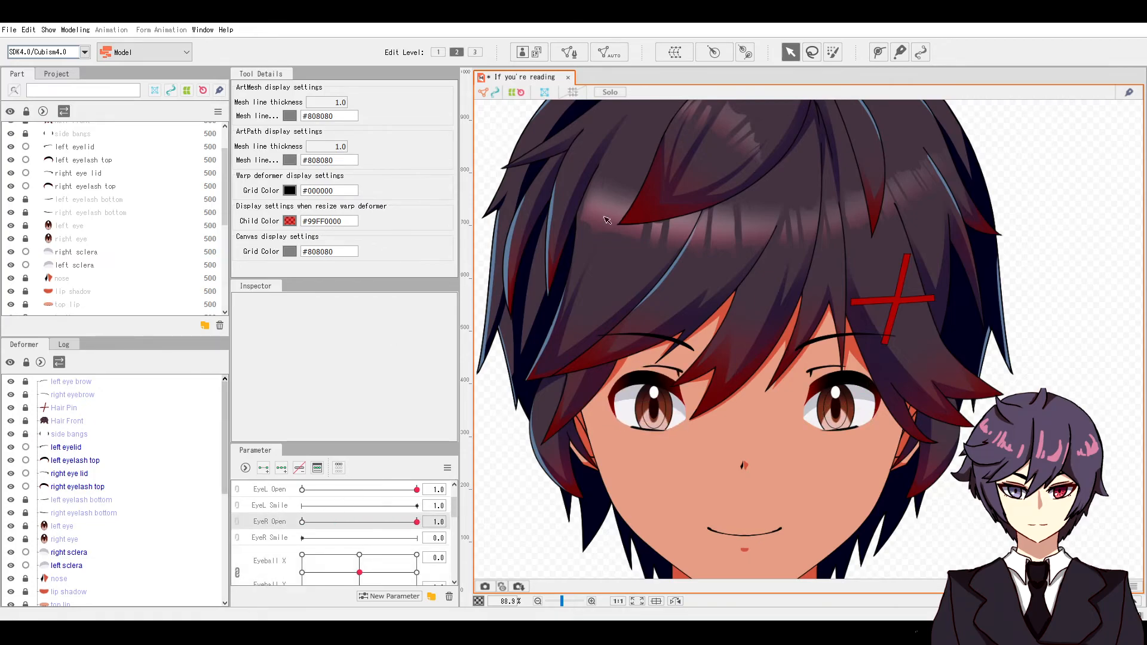